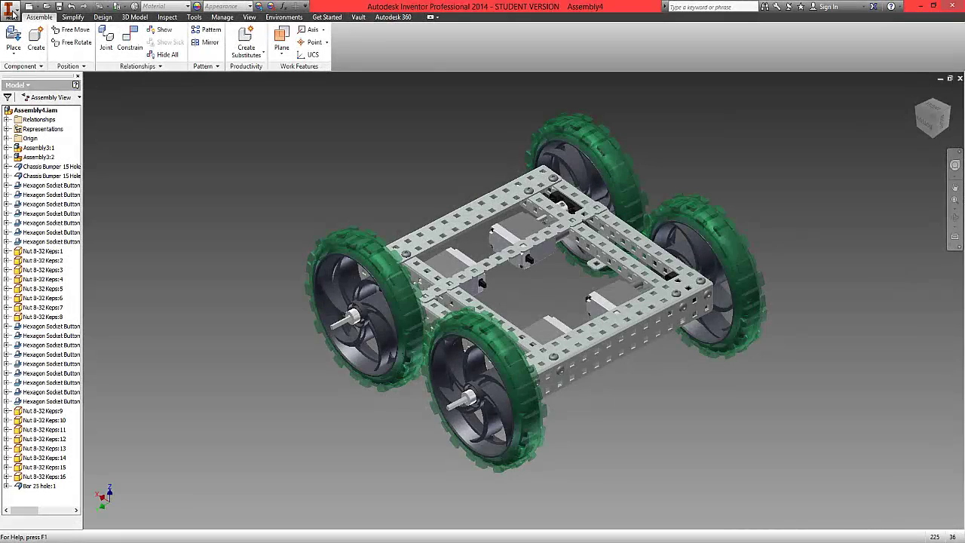
- Save the assembly
left_click(15, 14)
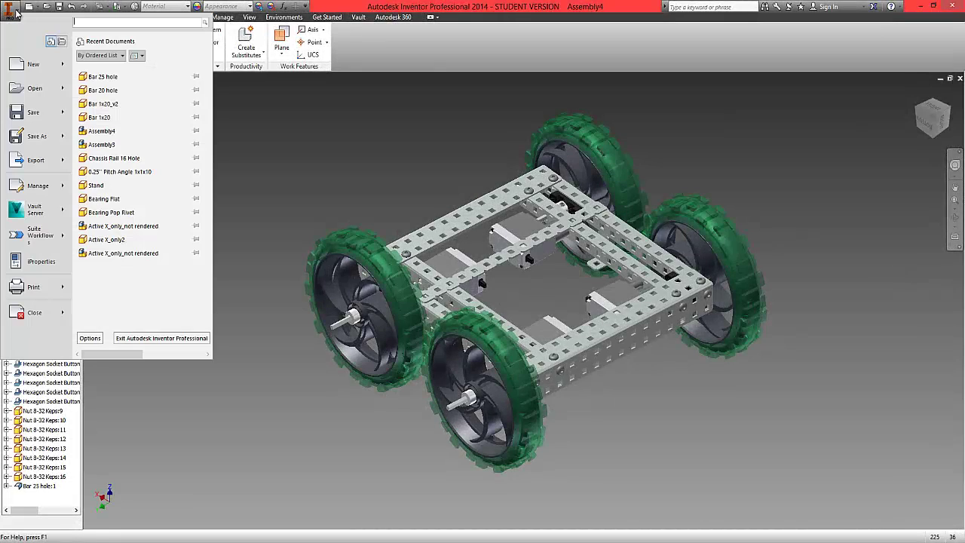
left_click(34, 112)
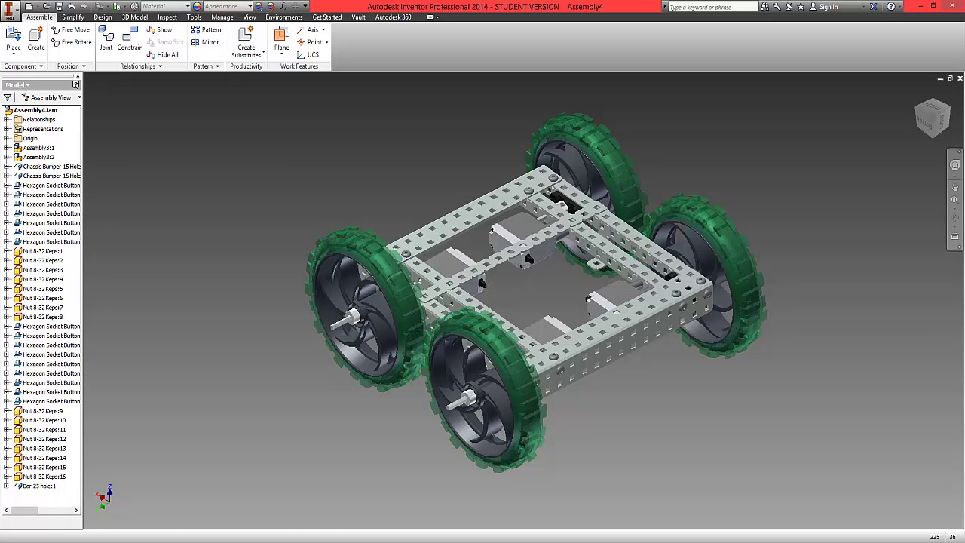
- Place one VEX Cortex Microcontroller from the Metric parts' Logic folder beside the chassis
left_click(14, 51)
left_click(24, 73)
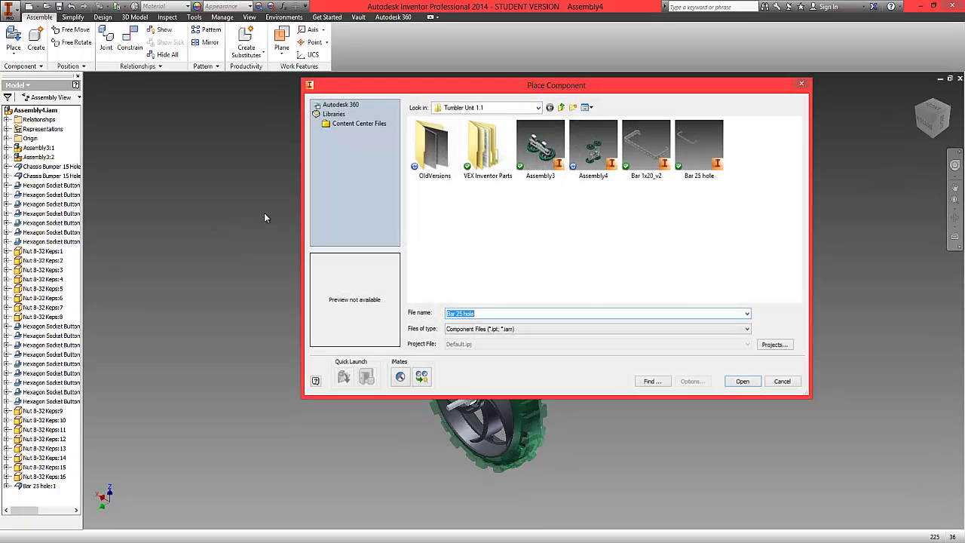
left_click(562, 108)
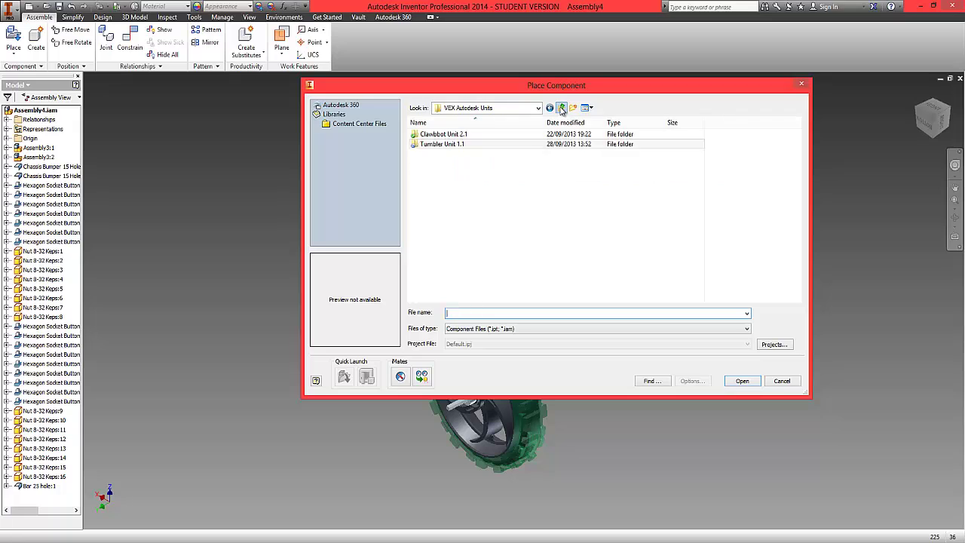
double_click(456, 145)
double_click(480, 151)
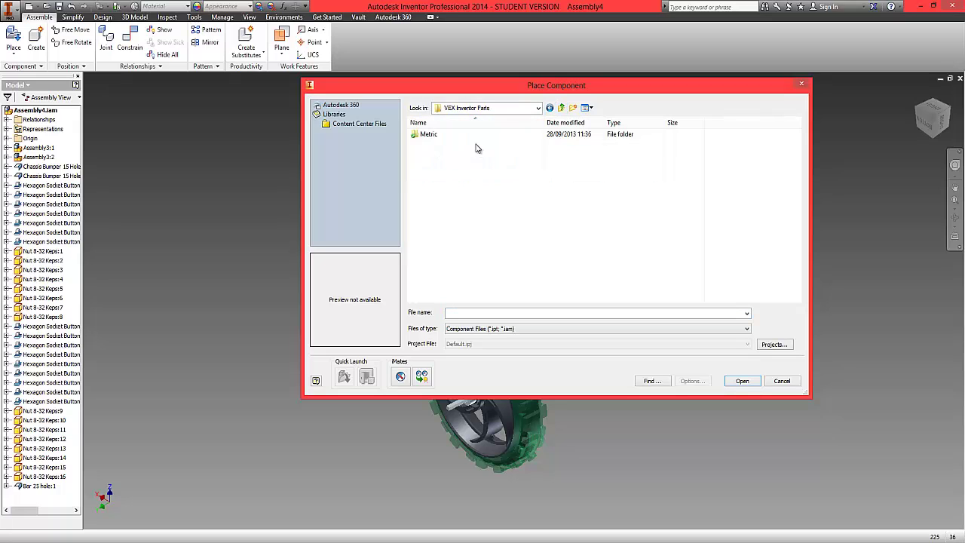
double_click(443, 135)
double_click(444, 144)
left_click(442, 153)
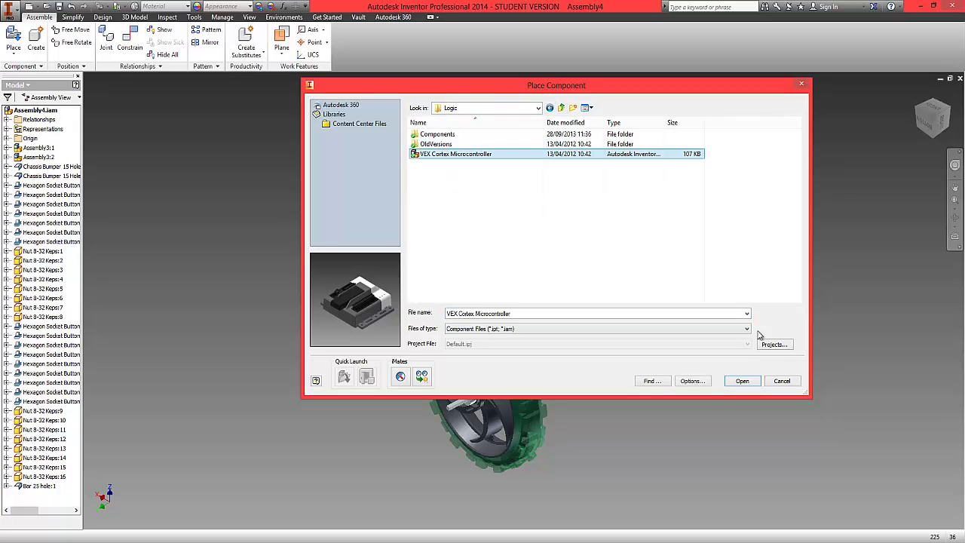
left_click(743, 381)
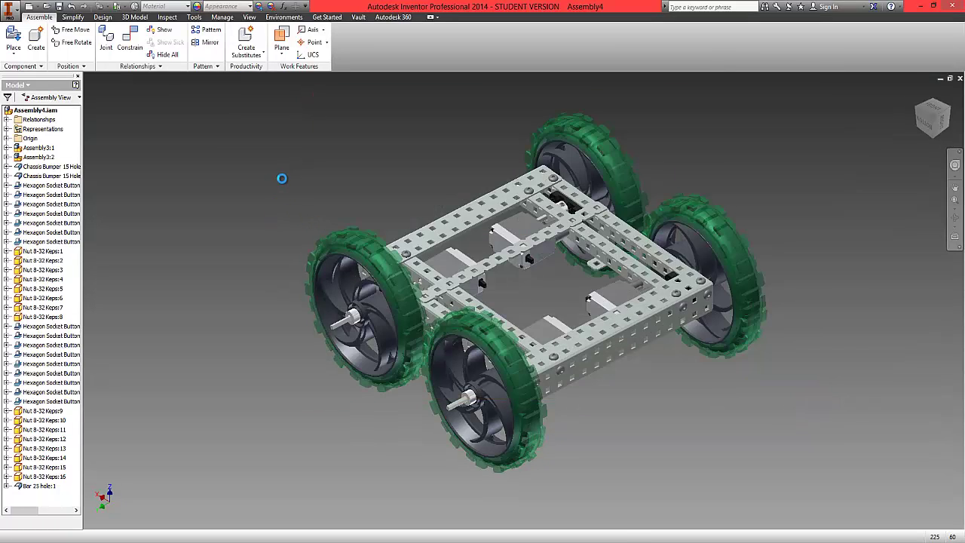
left_click(332, 132)
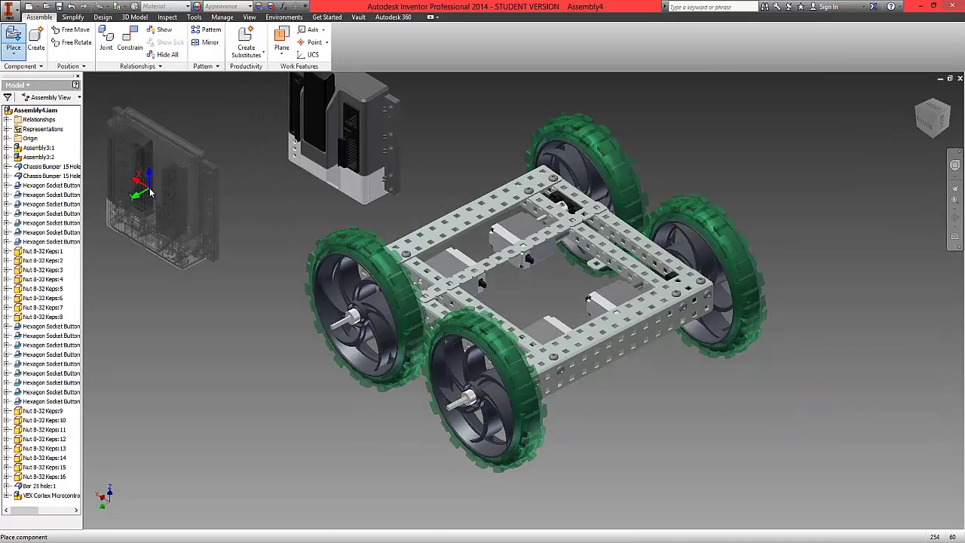
right_click(151, 189)
left_click(192, 190)
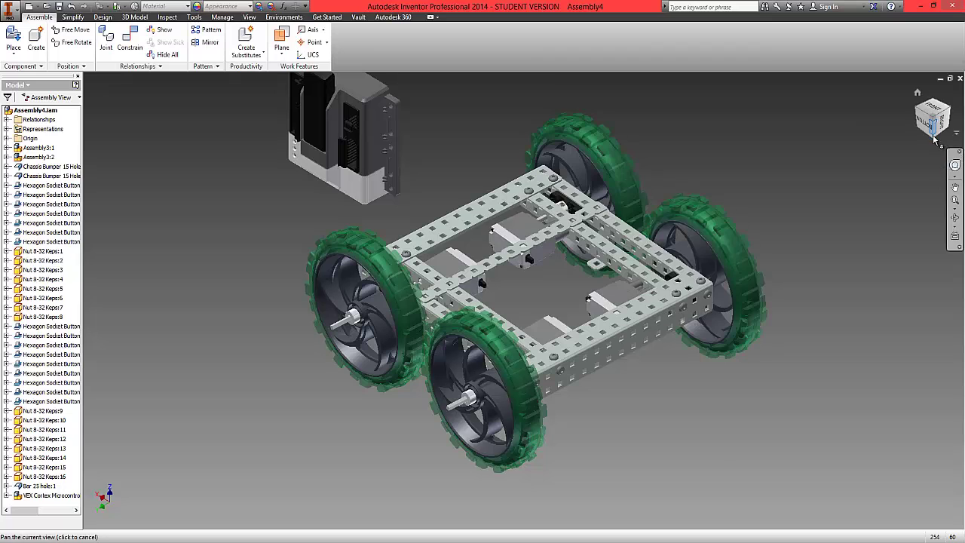
- Mate the microcontroller's underside to the top face of the chassis bumper with a 0 mm offset
middle_click_drag(894, 80, 801, 146, "shift")
middle_click(801, 146)
middle_click(800, 146)
left_click(615, 179)
key("F6")
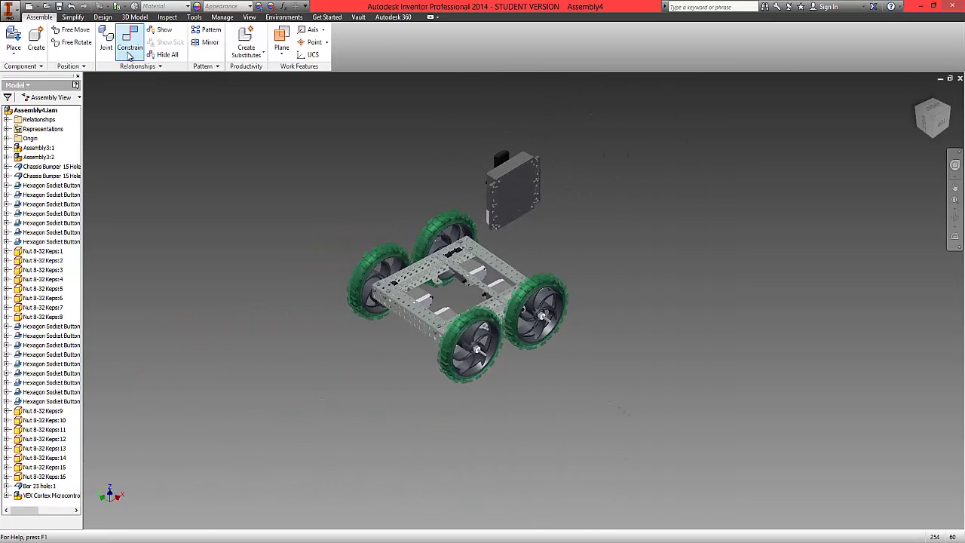
left_click(130, 53)
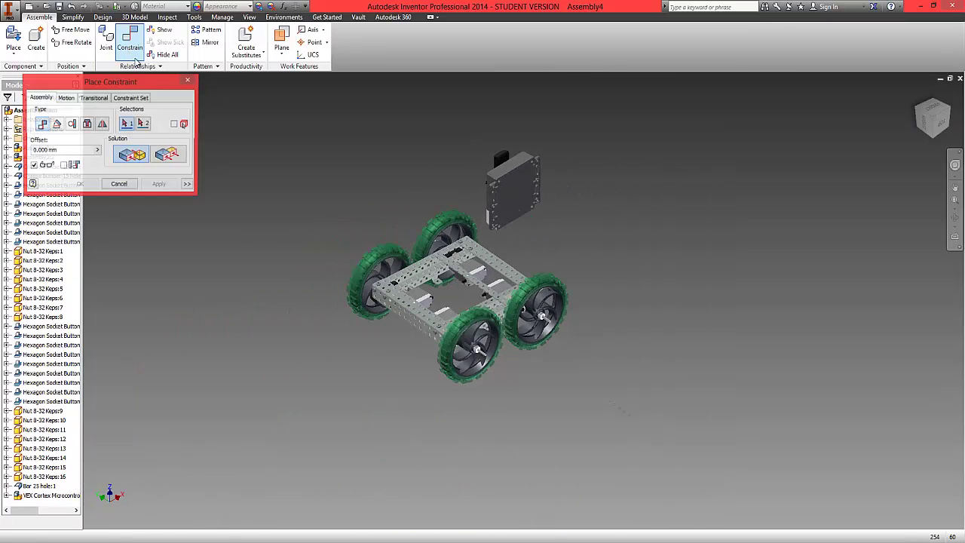
left_click(510, 199)
scroll(516, 207, "up", 5)
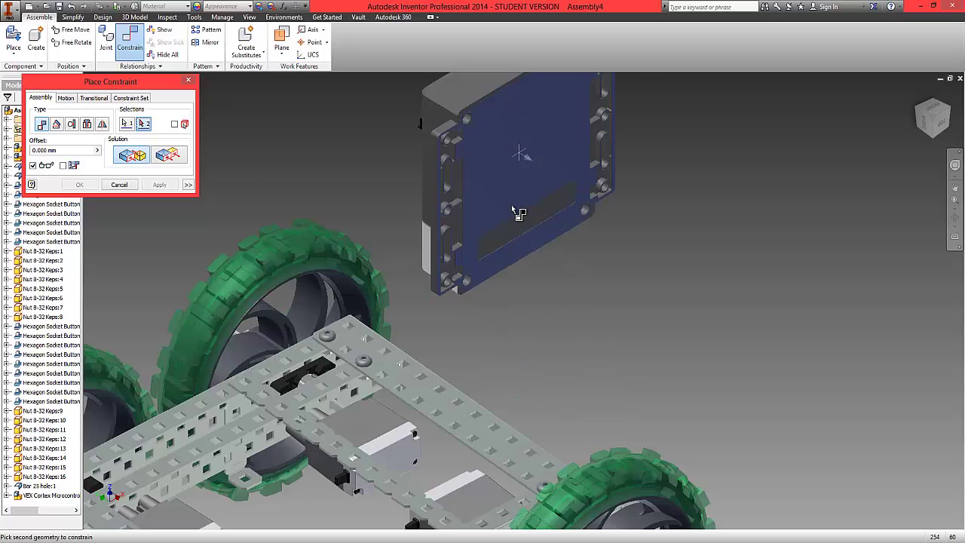
left_click(442, 406)
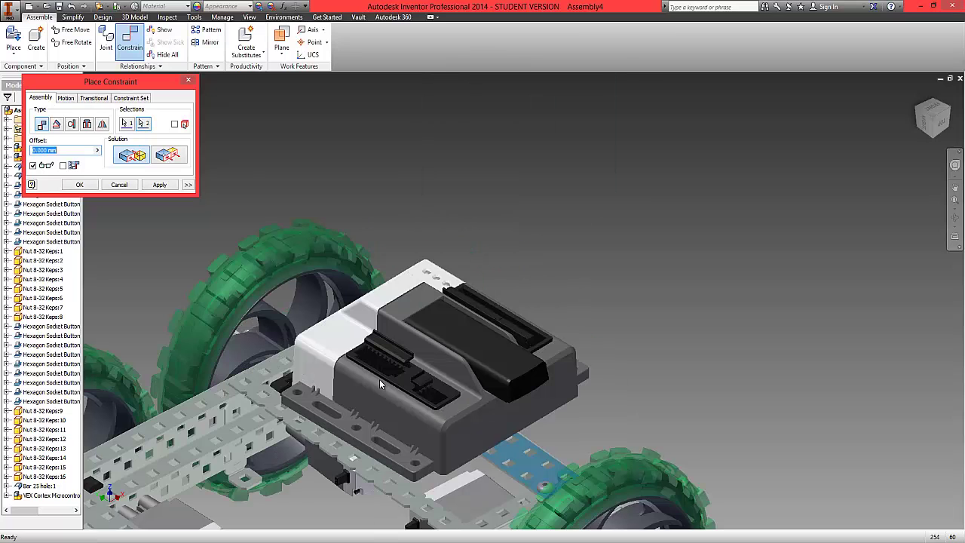
left_click(81, 188)
- Free-rotate the microcontroller and move it over the opening between the chassis side rails
left_click_drag(503, 372, 395, 403)
left_click(73, 43)
left_click(453, 418)
left_click_drag(453, 419, 474, 308)
right_click(540, 280)
left_click(571, 284)
left_click_drag(378, 404, 355, 369)
left_click(955, 187)
left_click_drag(776, 91, 774, 134)
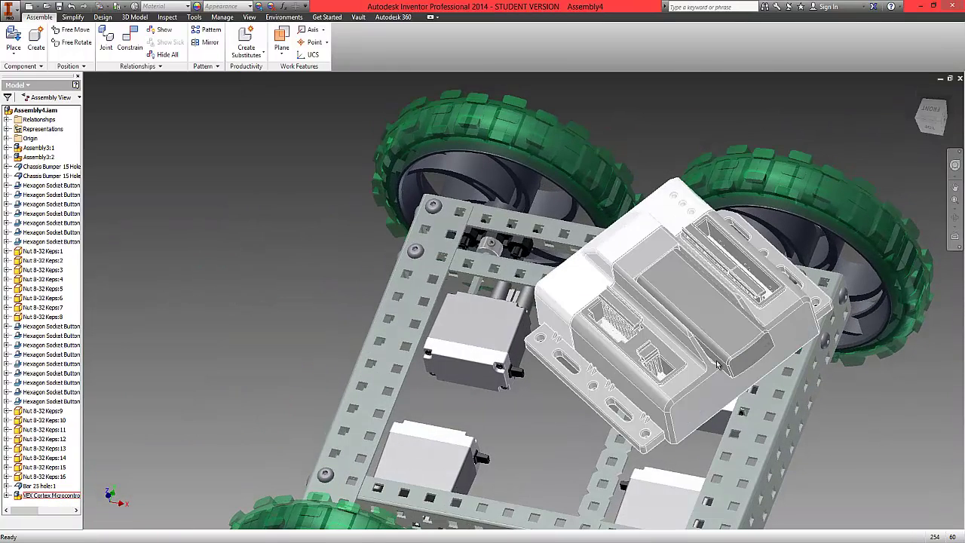
left_click_drag(692, 343, 604, 328)
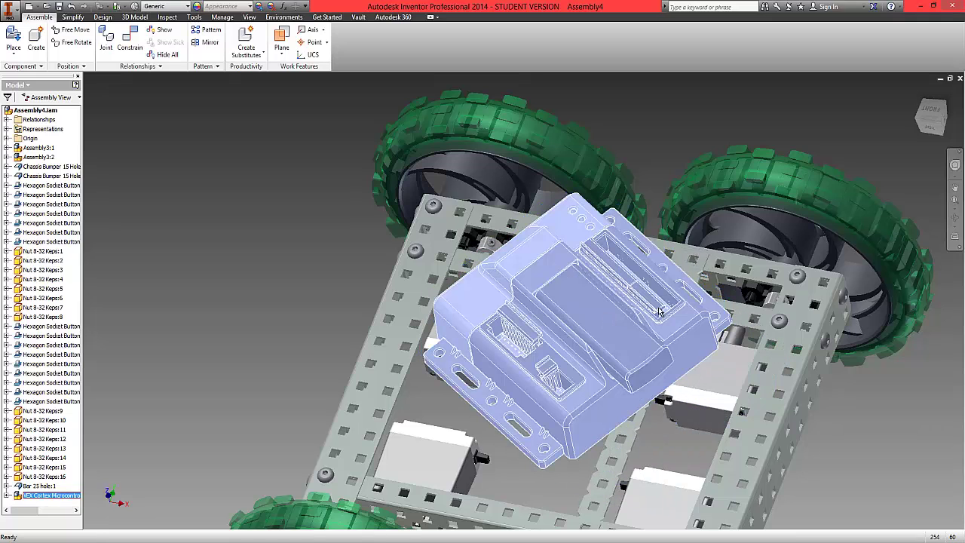
- Mate the side wall of a slot in the microcontroller's mounting flange to a square hole's edge on the chassis with a 0 mm offset
left_click(131, 42)
scroll(508, 421, "down", 5)
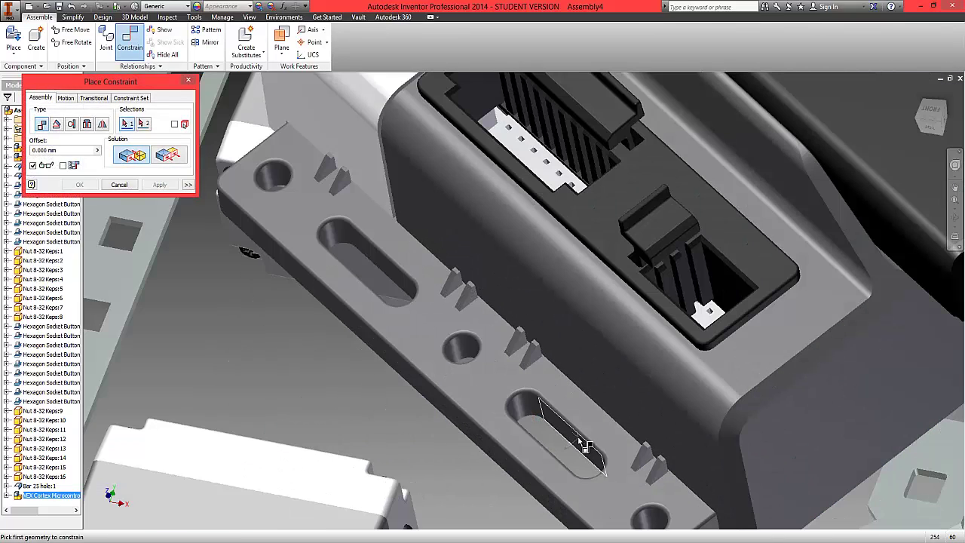
left_click(580, 442)
scroll(578, 445, "up", 8)
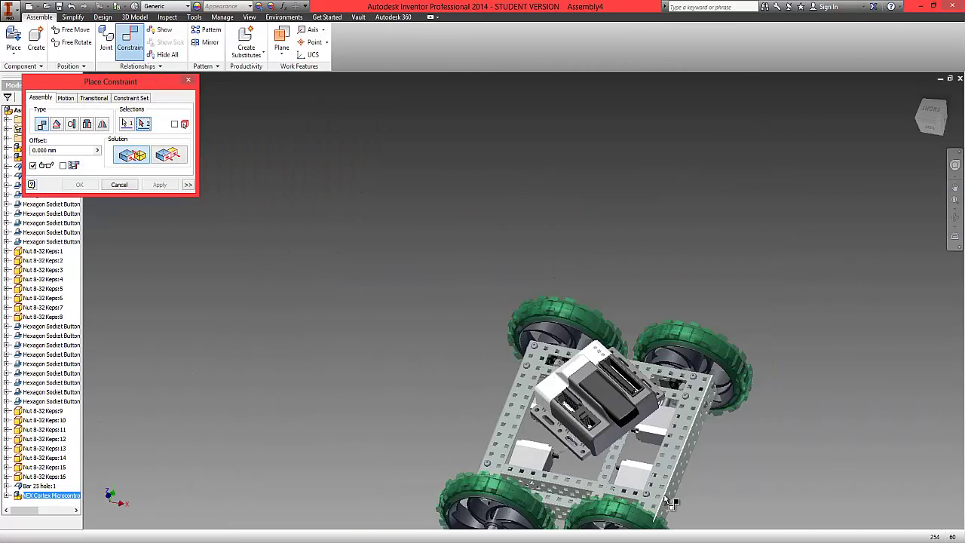
scroll(670, 504, "down", 6)
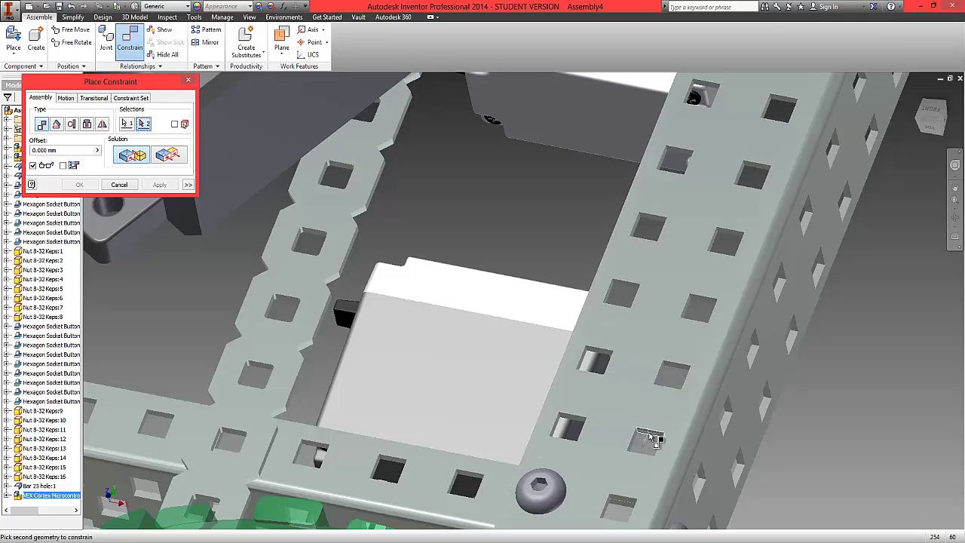
left_click(651, 438)
scroll(465, 349, "up", 6)
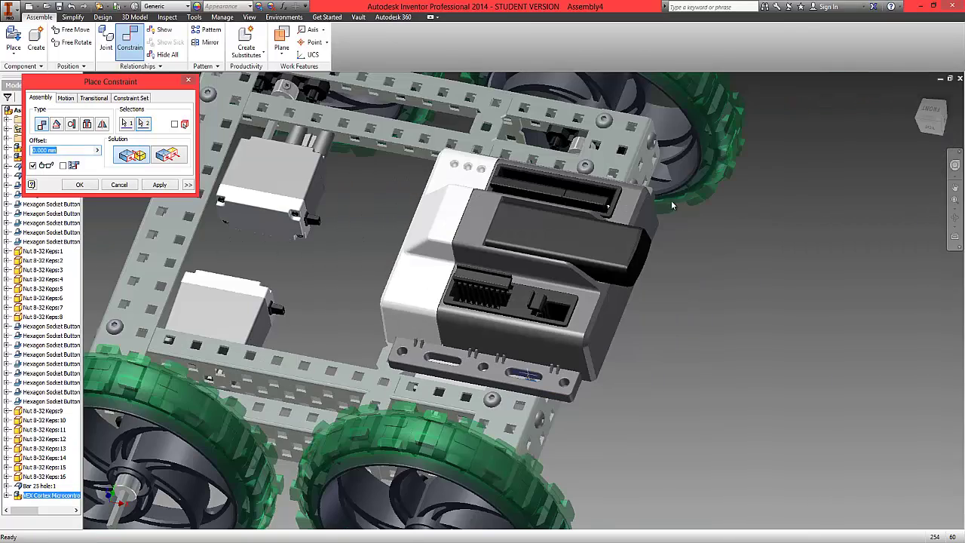
left_click_drag(940, 123, 755, 162)
left_click(84, 184)
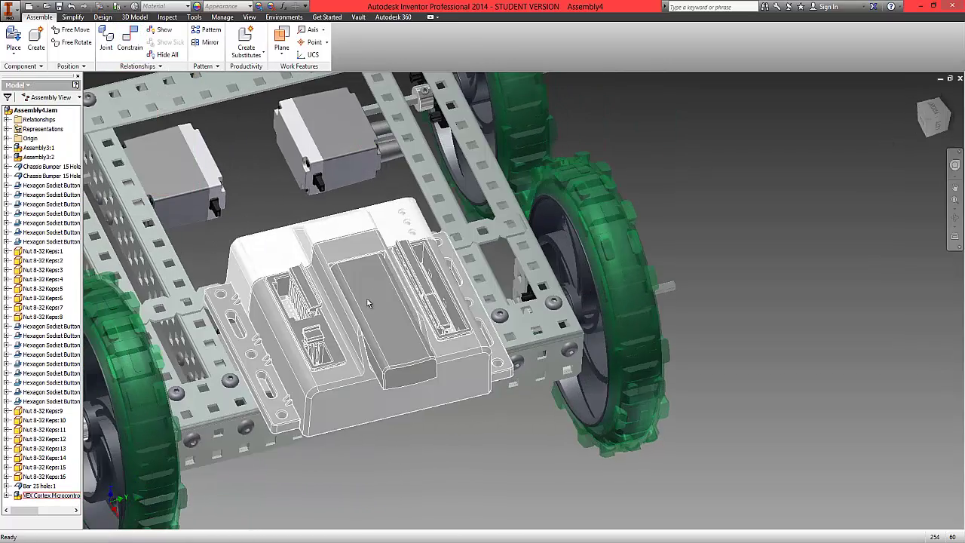
- Slide the microcontroller along the chassis and align the end of its mounting flange with the bumper's outer edge
left_click_drag(367, 299, 490, 165)
scroll(392, 272, "up", 5)
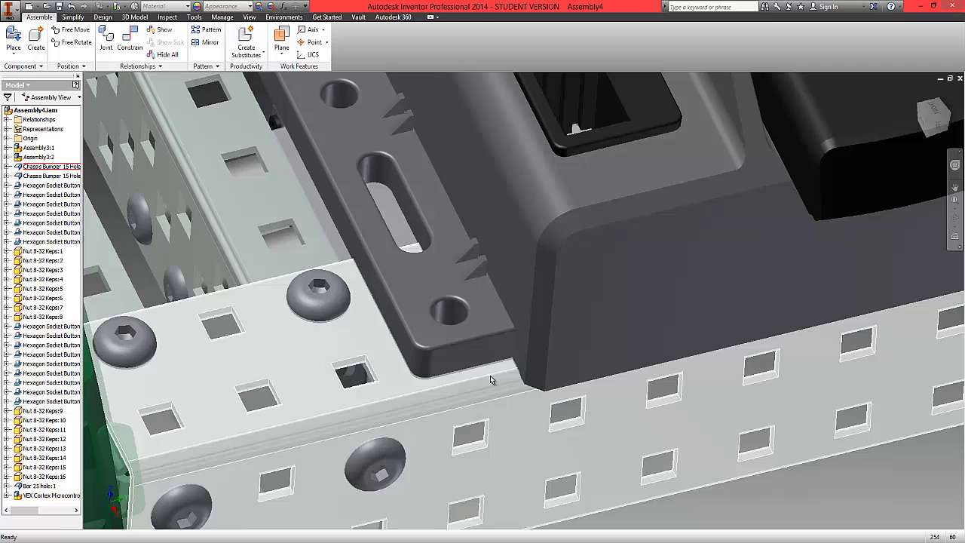
left_click(490, 376)
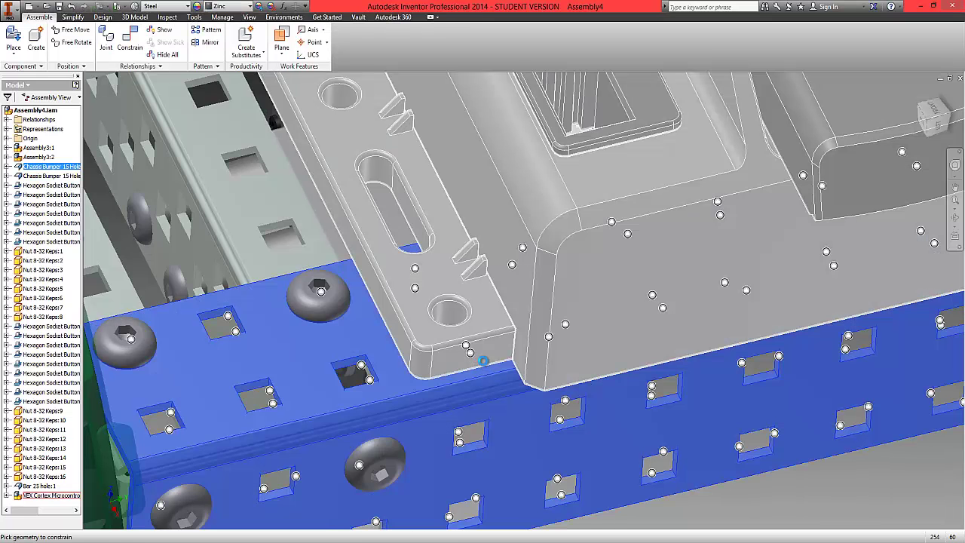
key("c")
left_click(474, 360)
left_click_drag(497, 396, 500, 379, "alt")
- Place four Screw 8-32 x 0.75 inch long components from the Structure folder beside the microcontroller
scroll(352, 313, "down", 8)
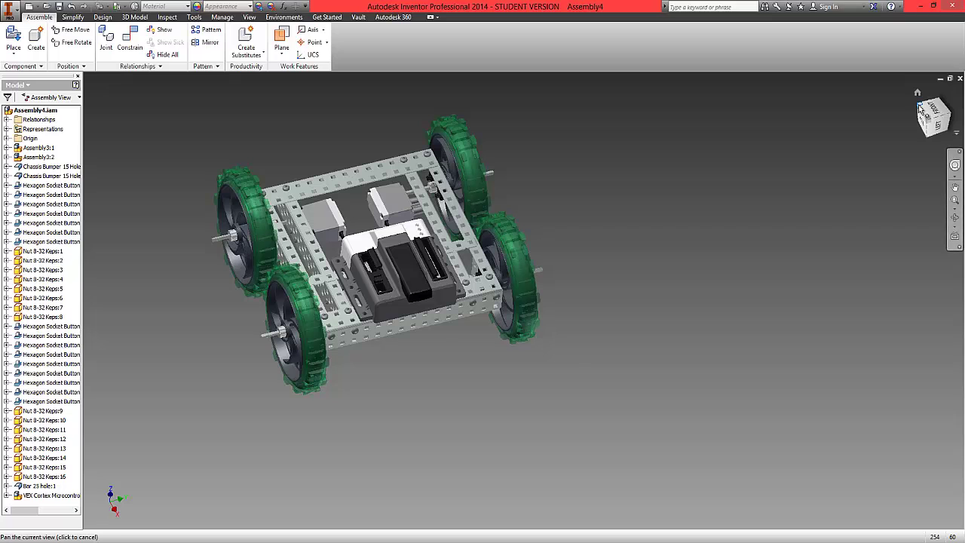
left_click(921, 110)
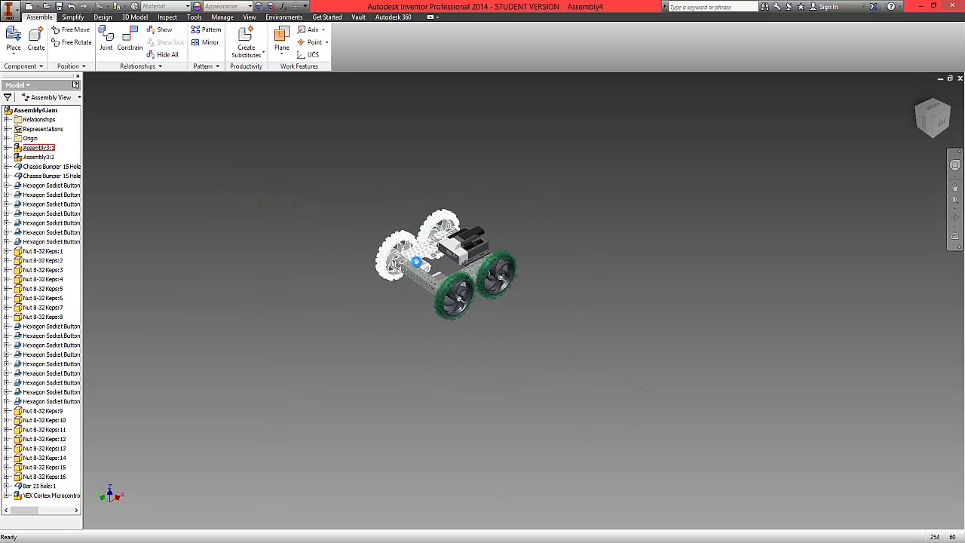
scroll(418, 265, "down", 9)
scroll(425, 260, "up", 4)
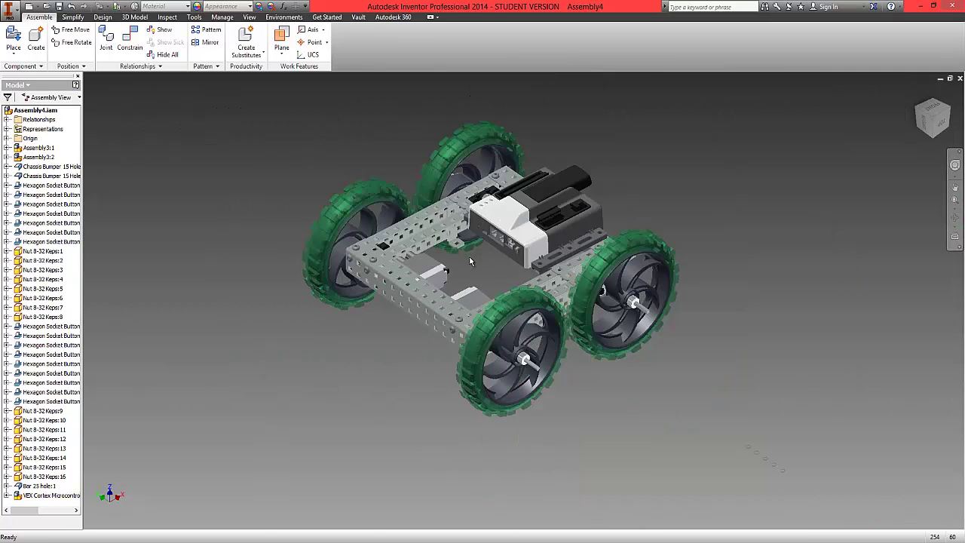
middle_click_drag(471, 261, 499, 279)
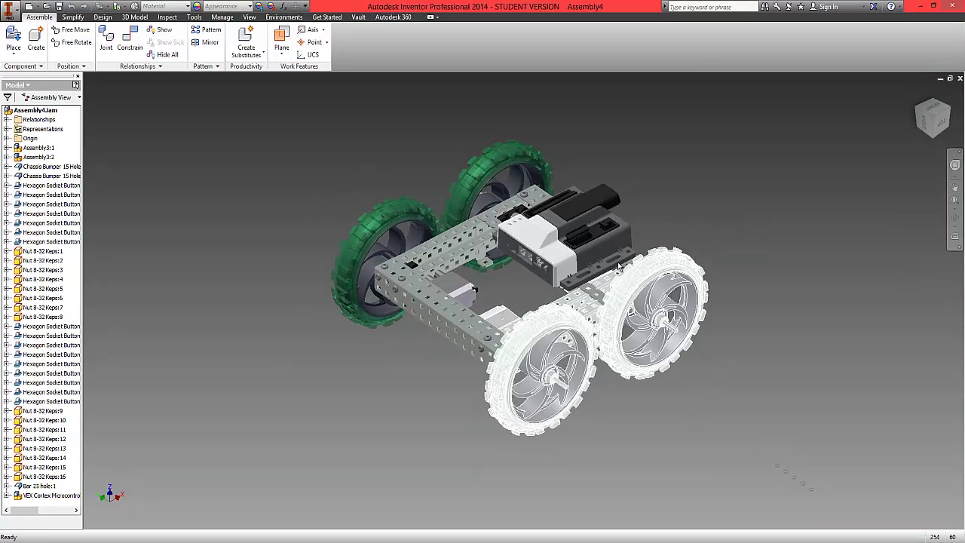
left_click(14, 50)
left_click(26, 72)
left_click_drag(793, 162, 641, 280)
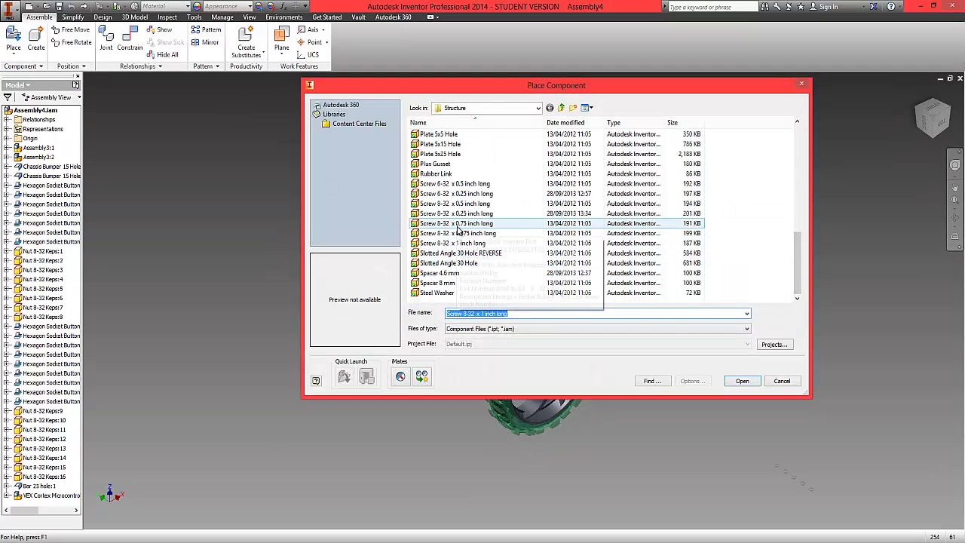
left_click(457, 225)
left_click(743, 382)
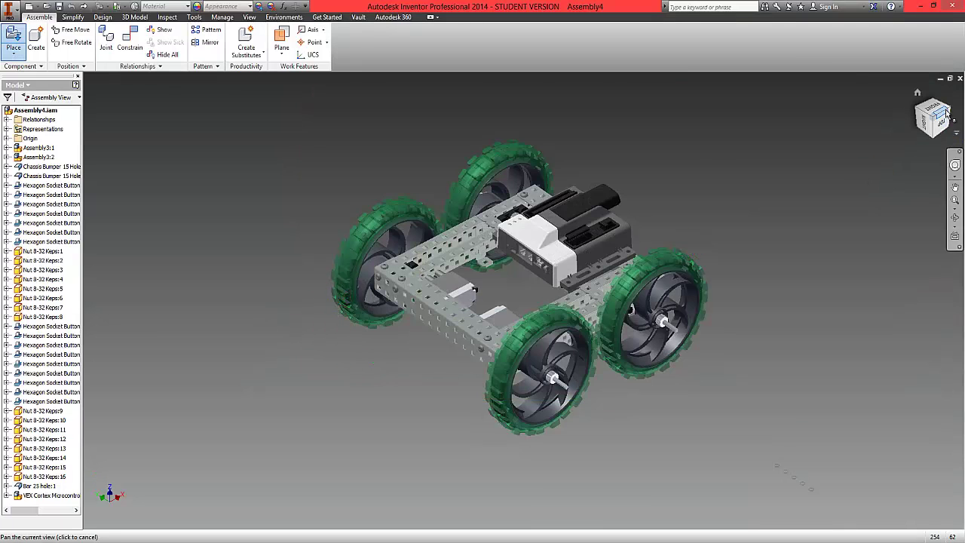
left_click(641, 177)
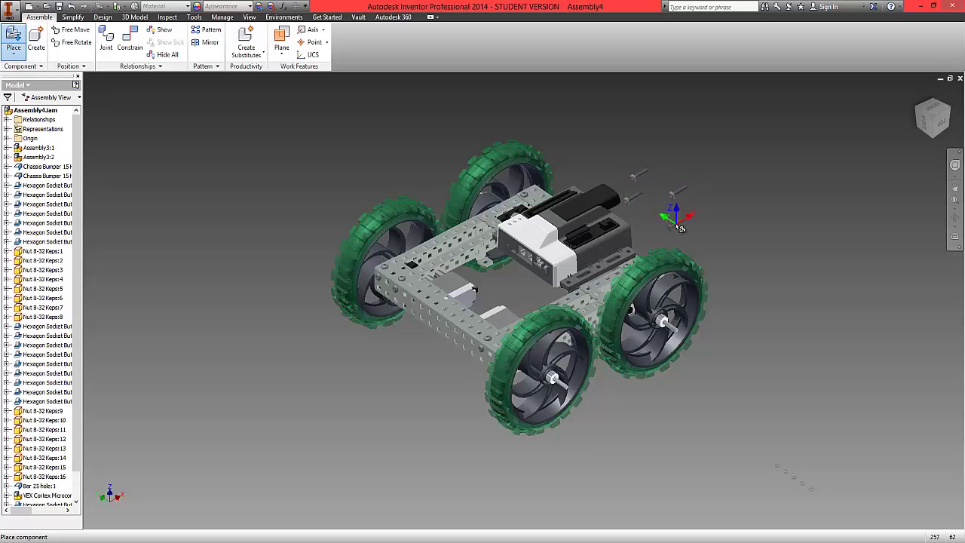
right_click(722, 198)
left_click(758, 198)
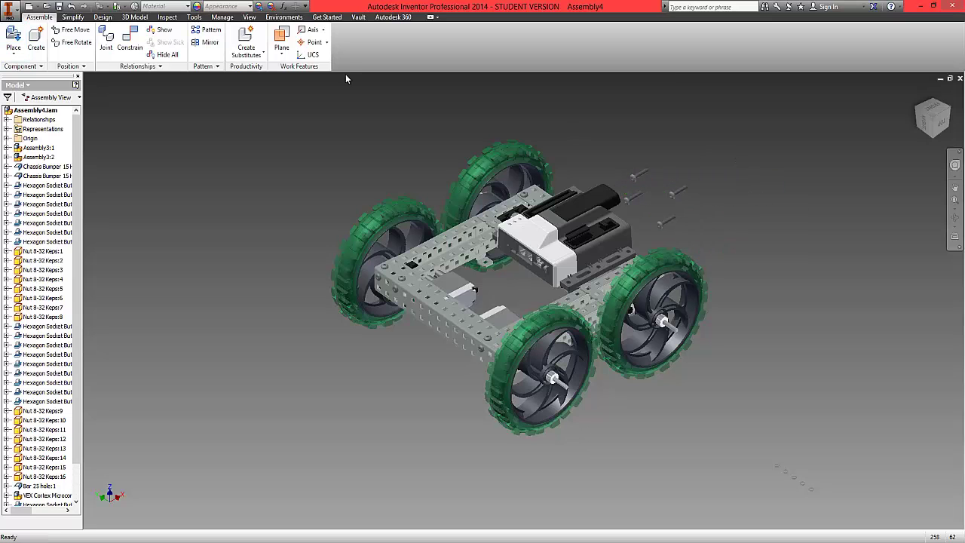
- Place four 8-32 Keps nuts from the Structure folder near the screws
left_click(14, 53)
left_click(34, 72)
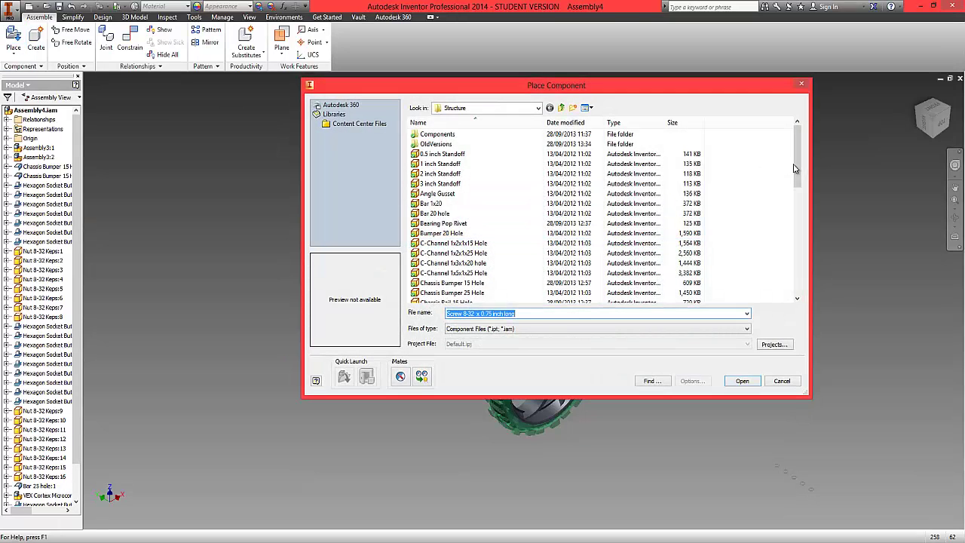
left_click_drag(797, 168, 796, 234)
double_click(434, 175)
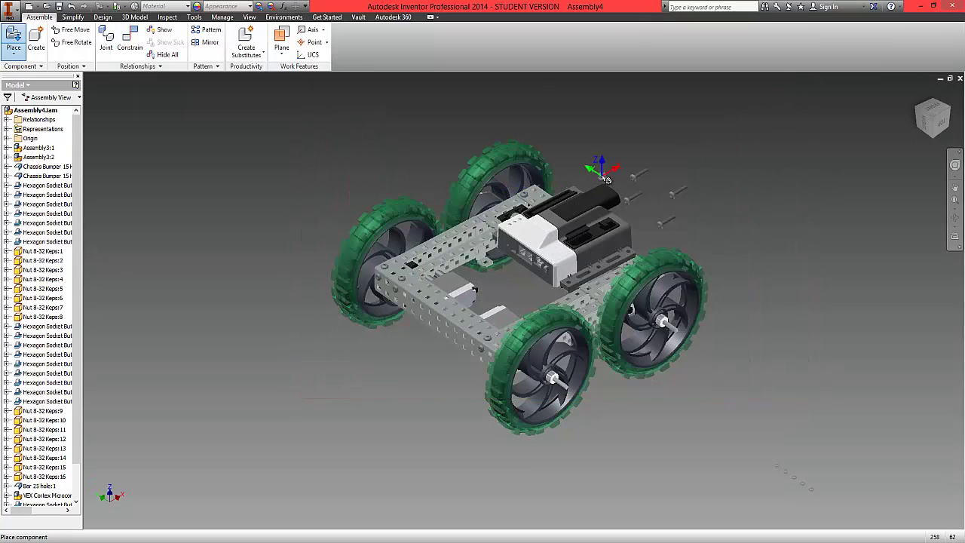
right_click(716, 234)
left_click(749, 236)
- Insert a 0.75 inch screw into the rear end hole of the microcontroller's nearer mounting flange with a 0 mm Insert constraint
mouse_move(934, 119)
left_mouse_down()
mouse_move(886, 124)
mouse_move(881, 141)
left_mouse_up()
scroll(664, 225, "down", 5)
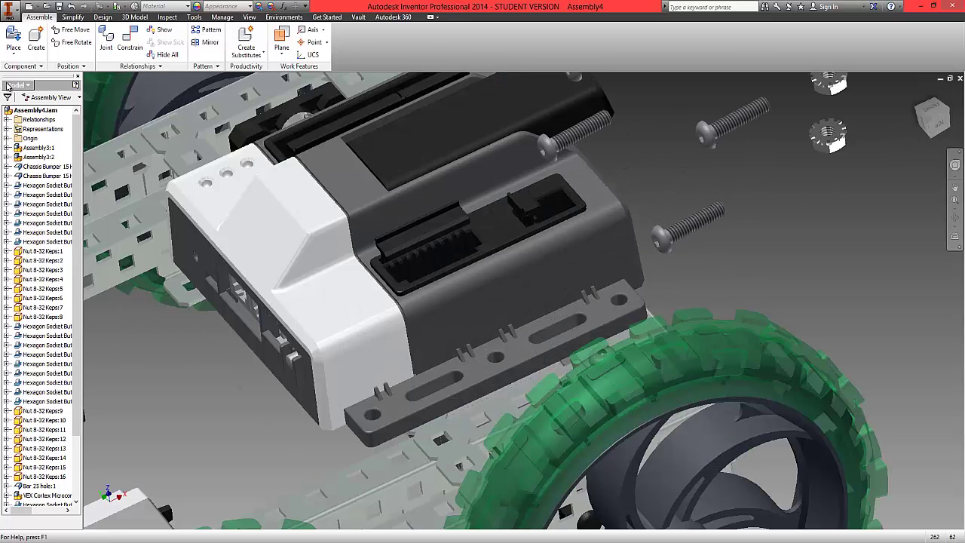
key("c")
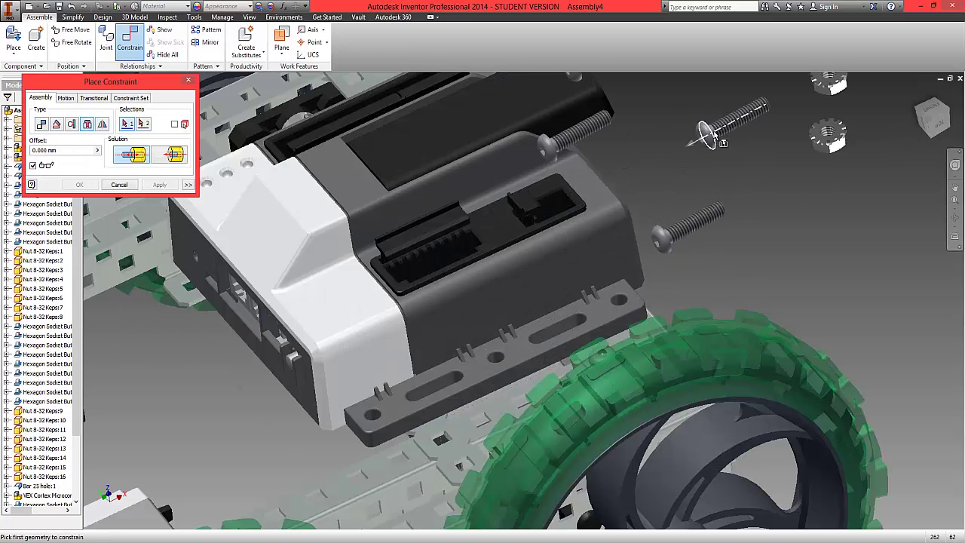
left_click(715, 135)
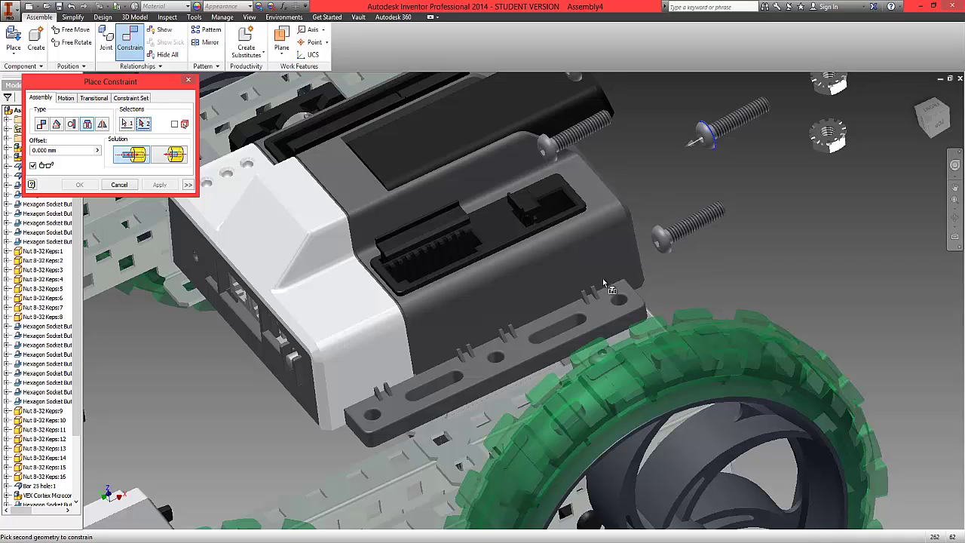
left_click(618, 299)
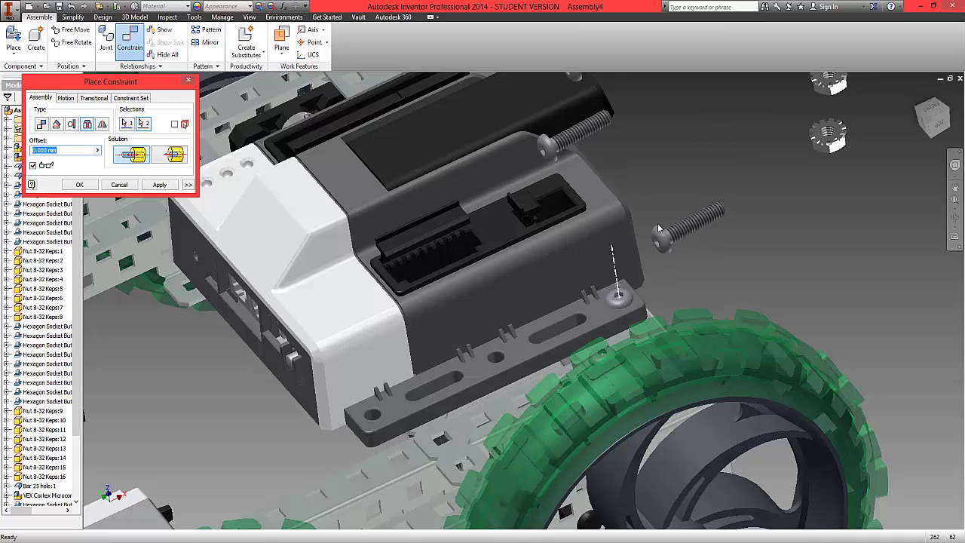
left_click(81, 185)
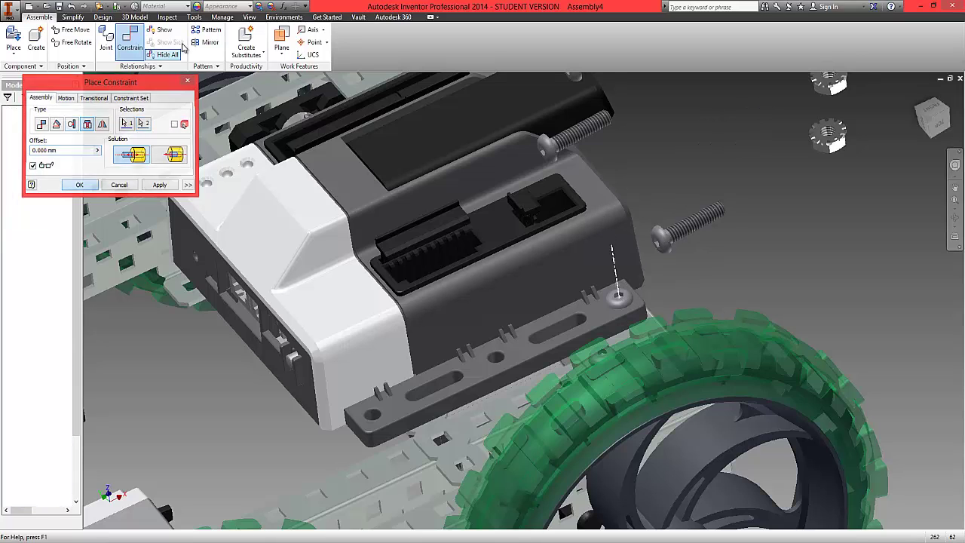
- Insert a second screw into the same flange's slot end nearest the white front, using a 0 mm Insert constraint with the Aligned solution
left_click(130, 41)
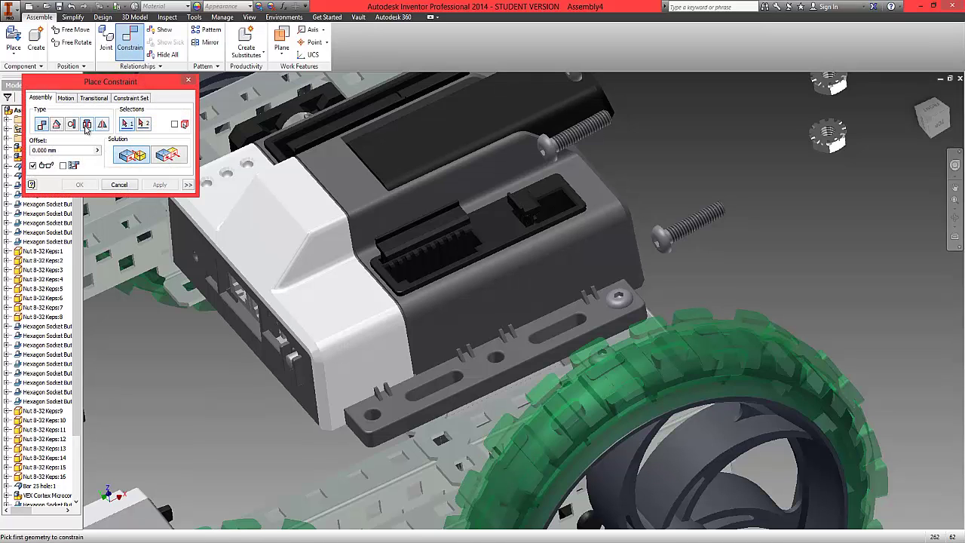
left_click(87, 125)
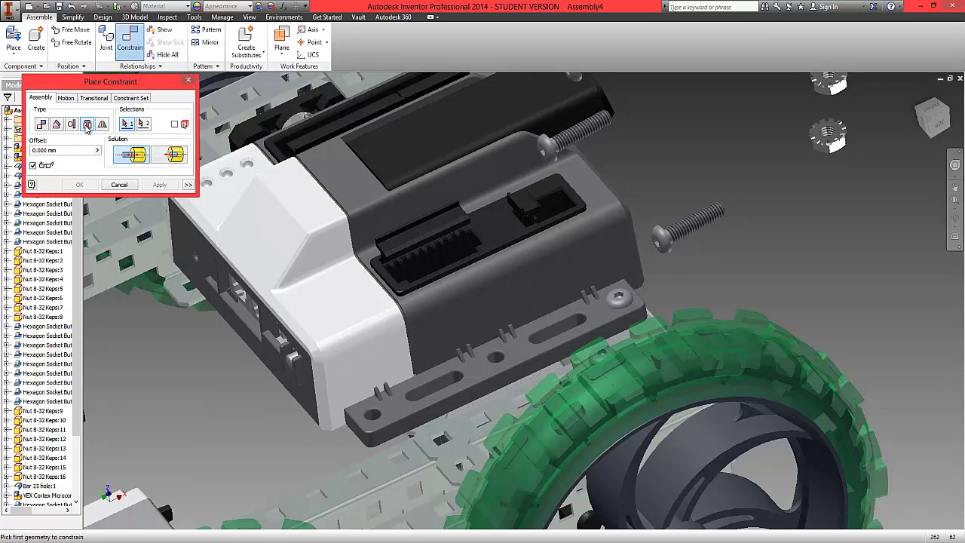
left_click(664, 238)
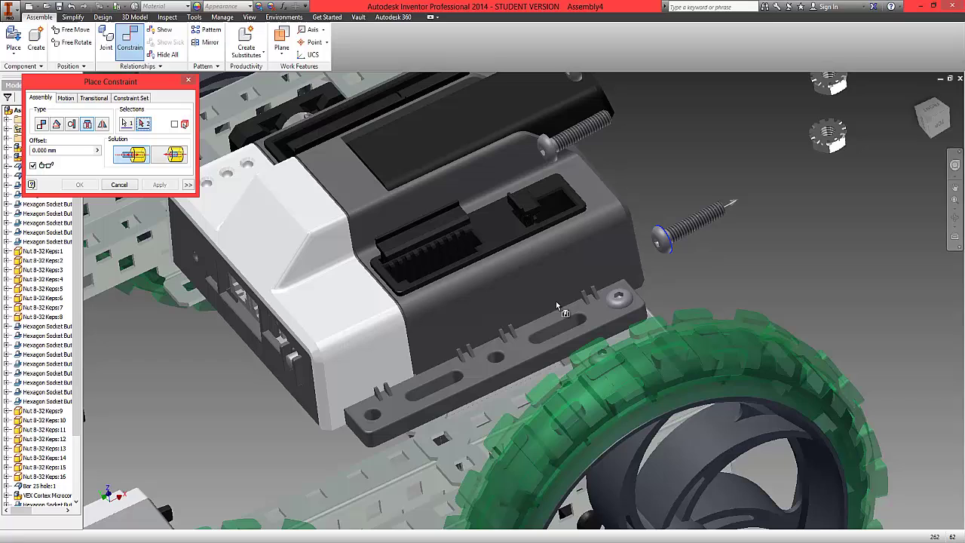
left_click(412, 398)
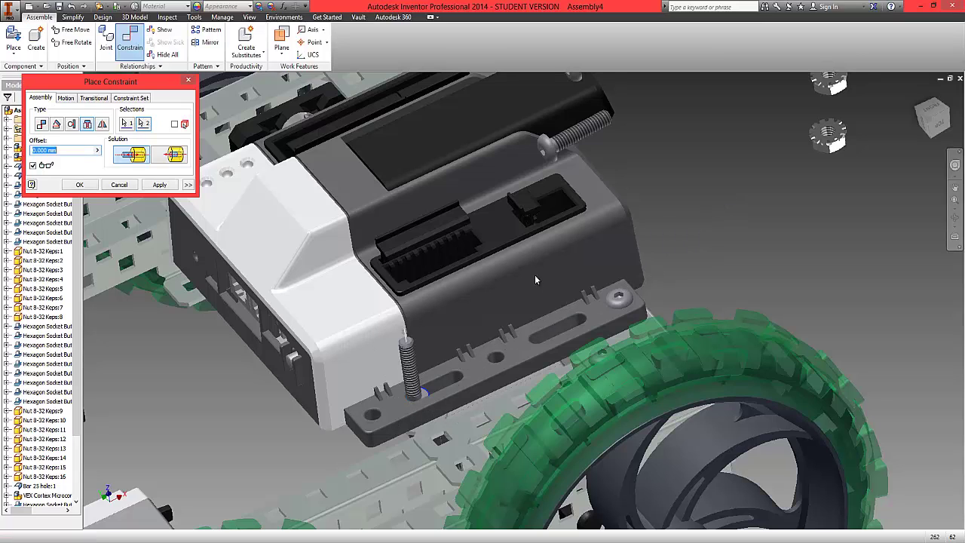
left_click(182, 159)
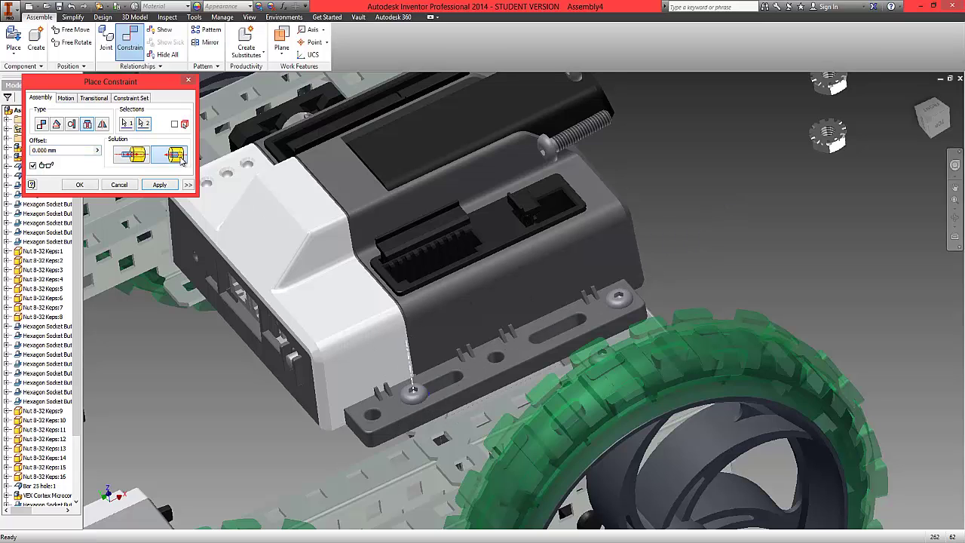
left_click(91, 187)
- Insert a third screw head-up into the slot end nearest the white front on the opposite mounting flange, with 0 mm offset
scroll(696, 230, "up", 4)
scroll(601, 158, "down", 3)
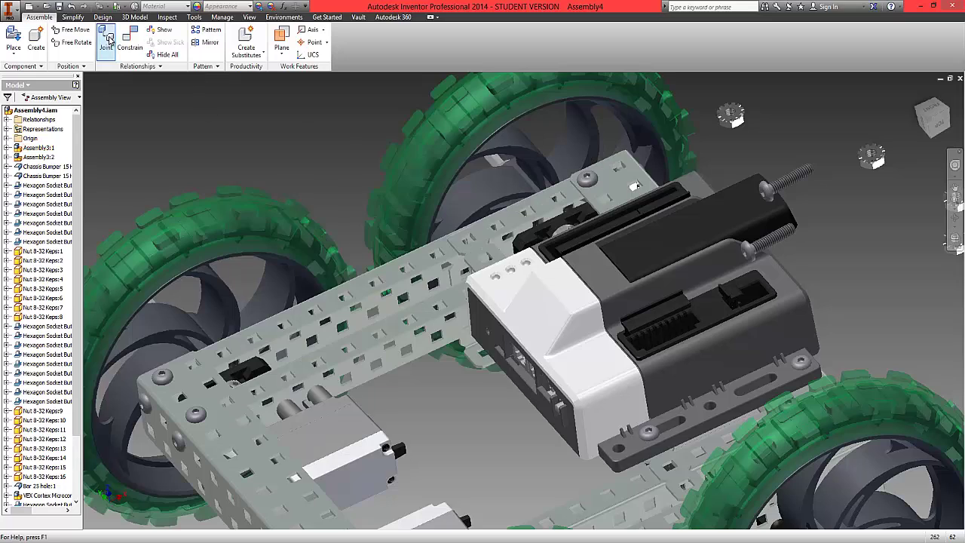
left_click(130, 39)
left_click(88, 124)
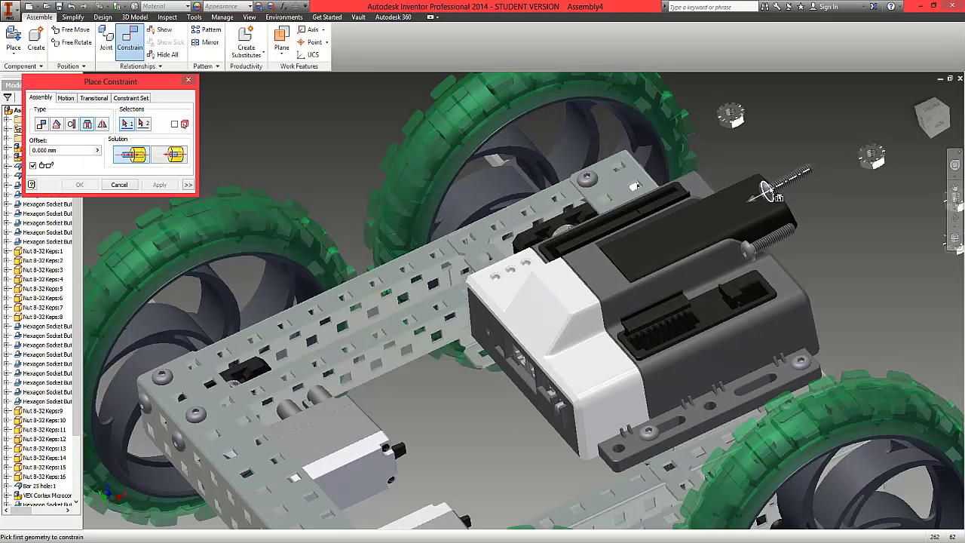
left_click(771, 190)
left_click(938, 129)
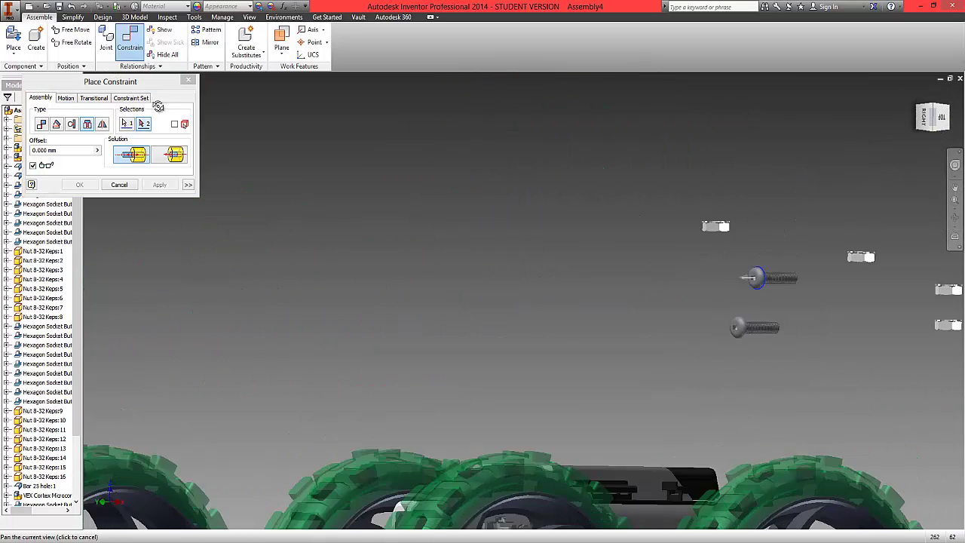
middle_click_drag(160, 110, 413, 270, "shift")
left_click(283, 304)
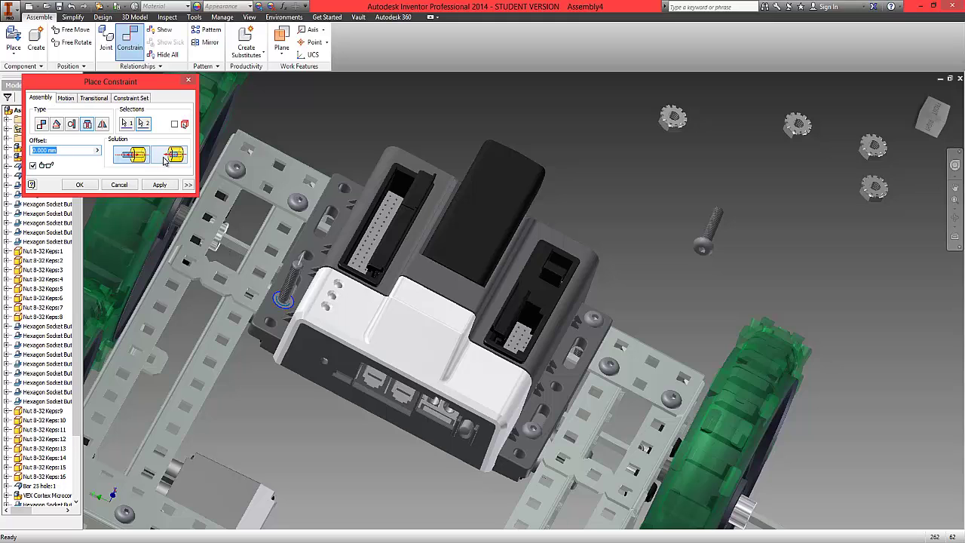
left_click(79, 185)
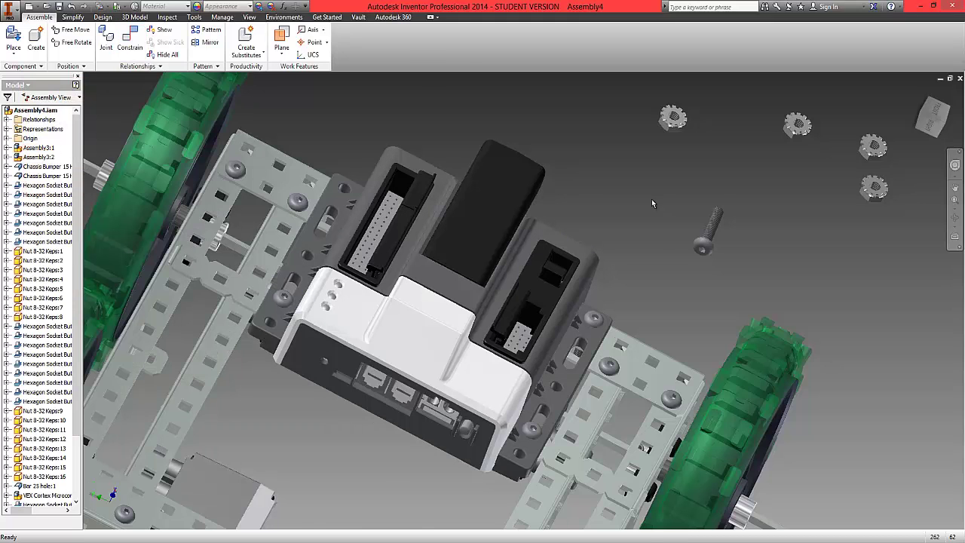
- Insert the fourth screw into the rear end hole of the opposite mounting flange with a 0 mm Insert constraint
left_click(130, 39)
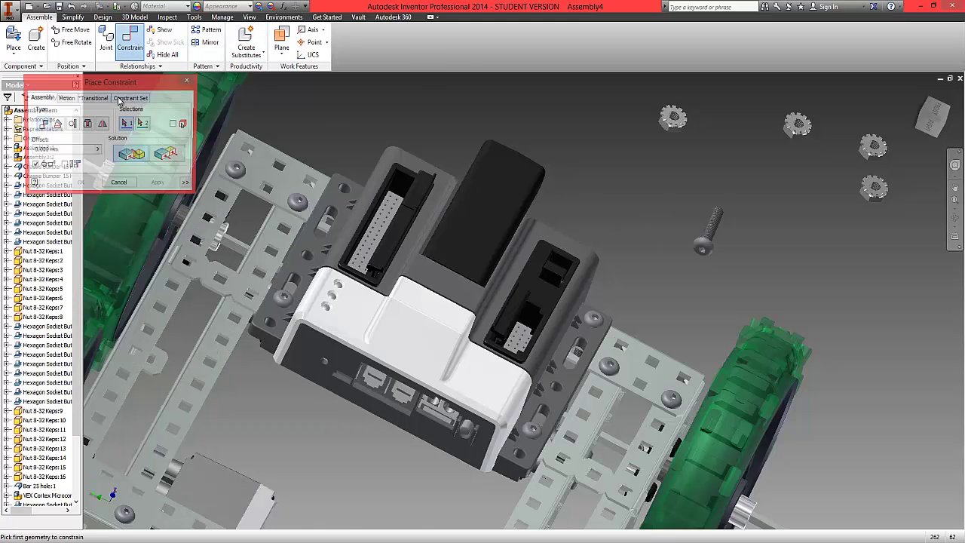
left_click(86, 125)
left_click(705, 248)
left_click(345, 190)
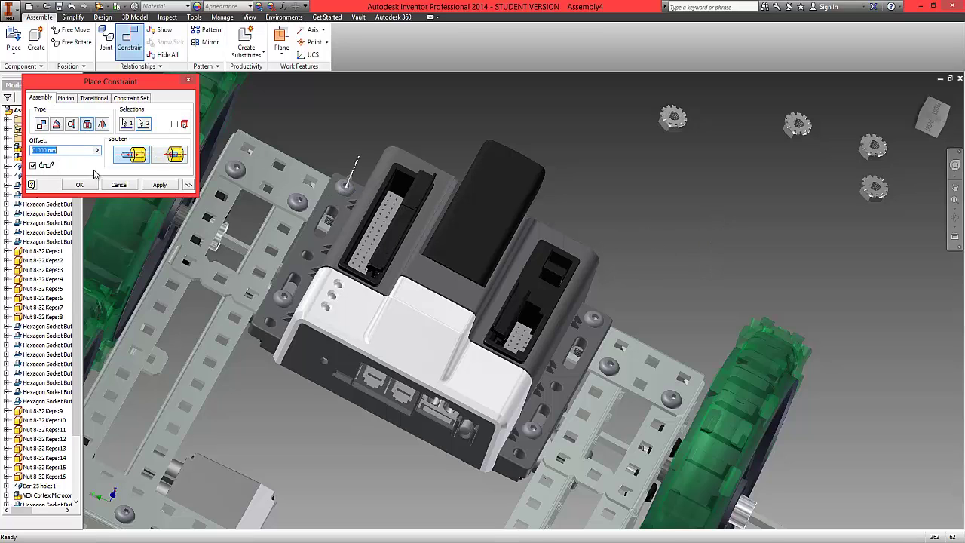
left_click(80, 185)
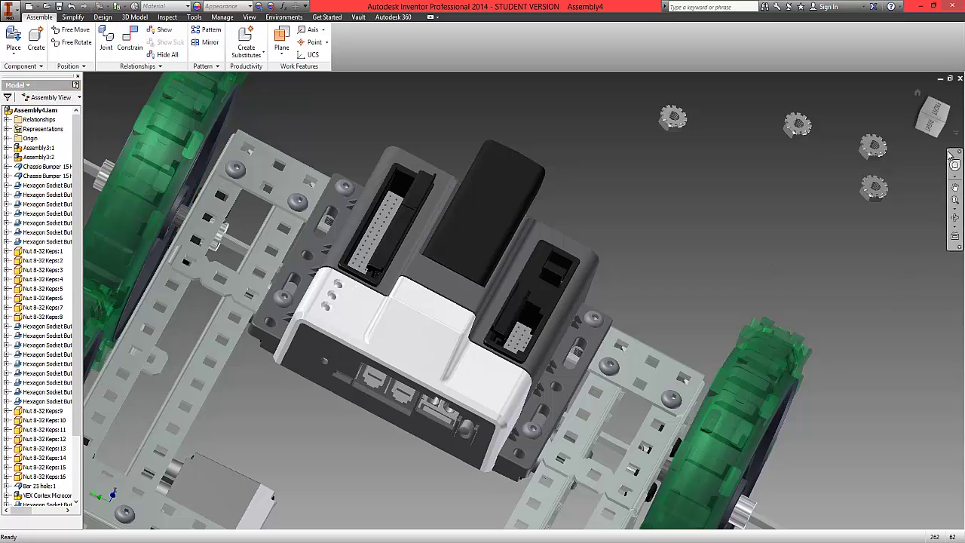
- On the chassis underside, insert a Keps nut onto the inner rail's exposed screw end beside the motor, with a -13 mm offset
left_click_drag(943, 126, 793, 360)
middle_click_drag(745, 388, 542, 265)
middle_click_drag(590, 148, 574, 185)
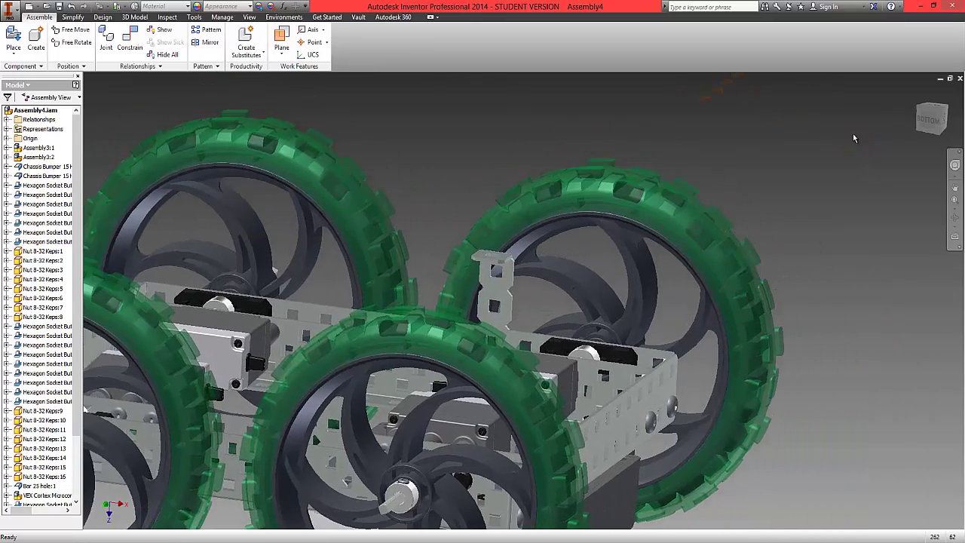
left_click(932, 123)
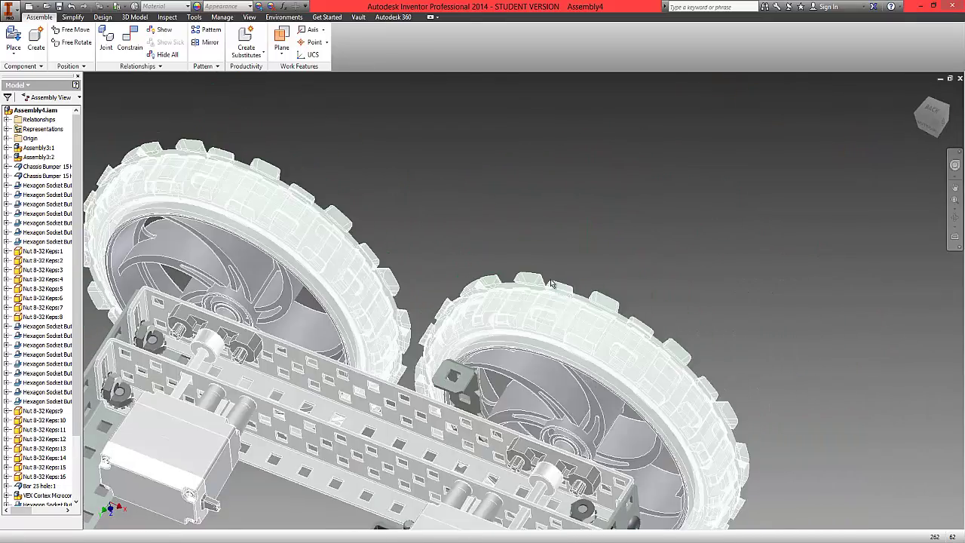
middle_click_drag(556, 284, 625, 10)
scroll(558, 303, "down", 3)
scroll(545, 324, "up", 3)
middle_click_drag(613, 275, 782, 80)
middle_click_drag(474, 302, 356, 328)
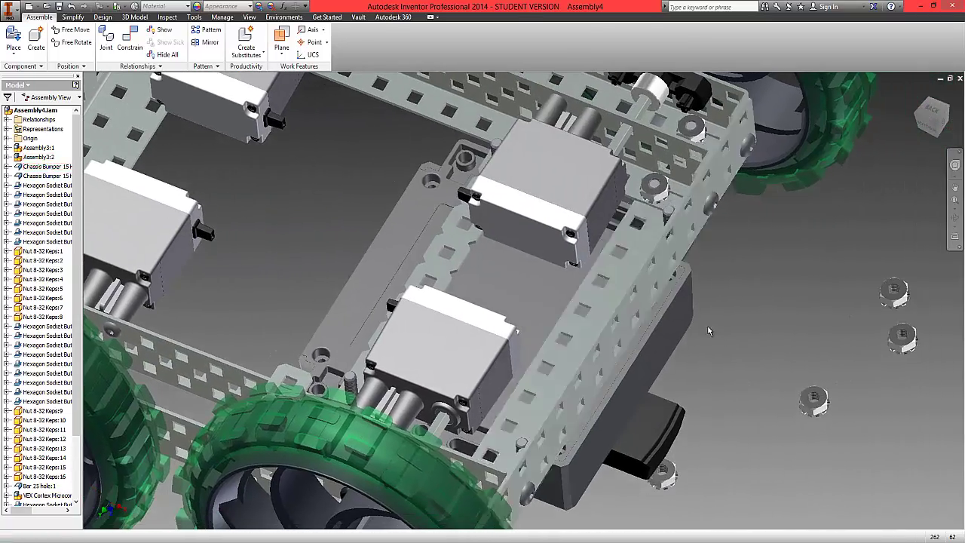
left_click(130, 46)
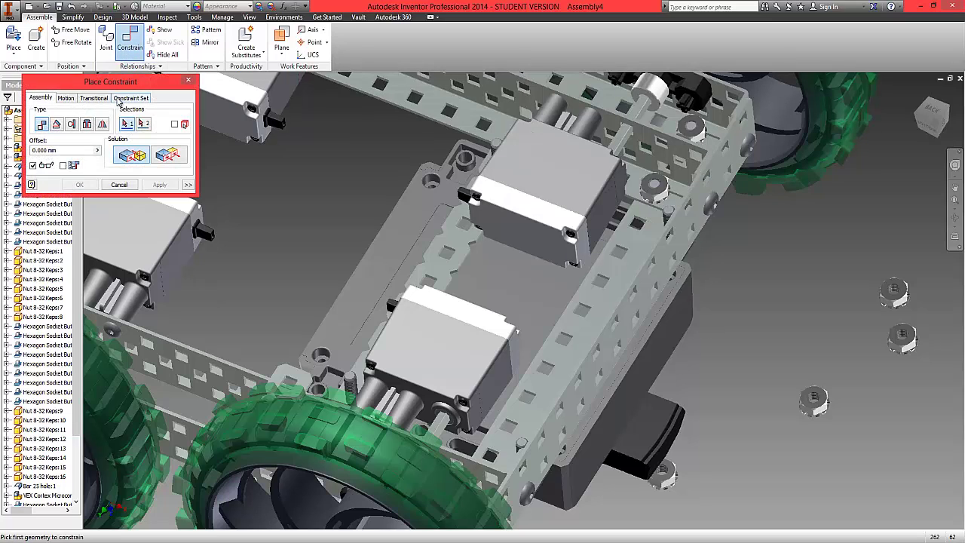
left_click(87, 124)
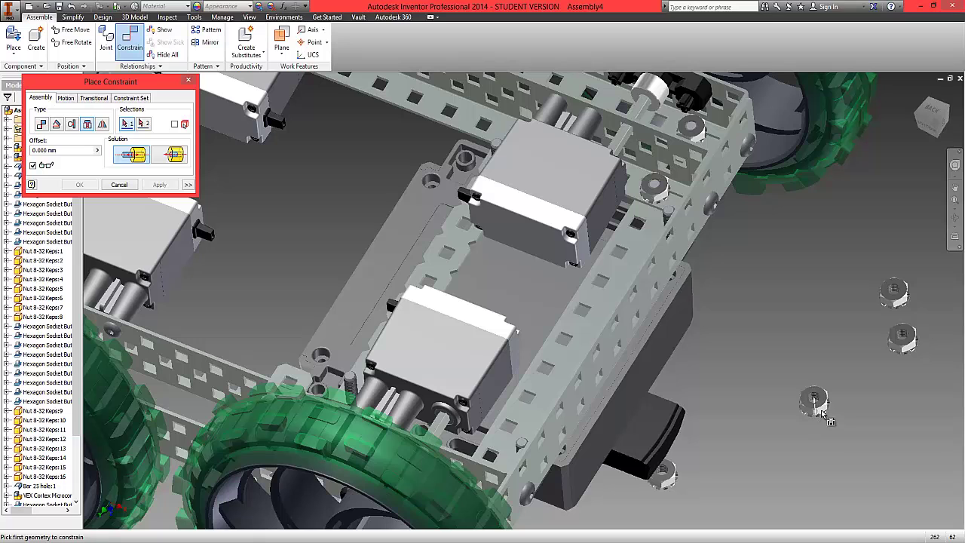
scroll(823, 411, "up", 3)
scroll(823, 409, "down", 6)
scroll(879, 336, "up", 3)
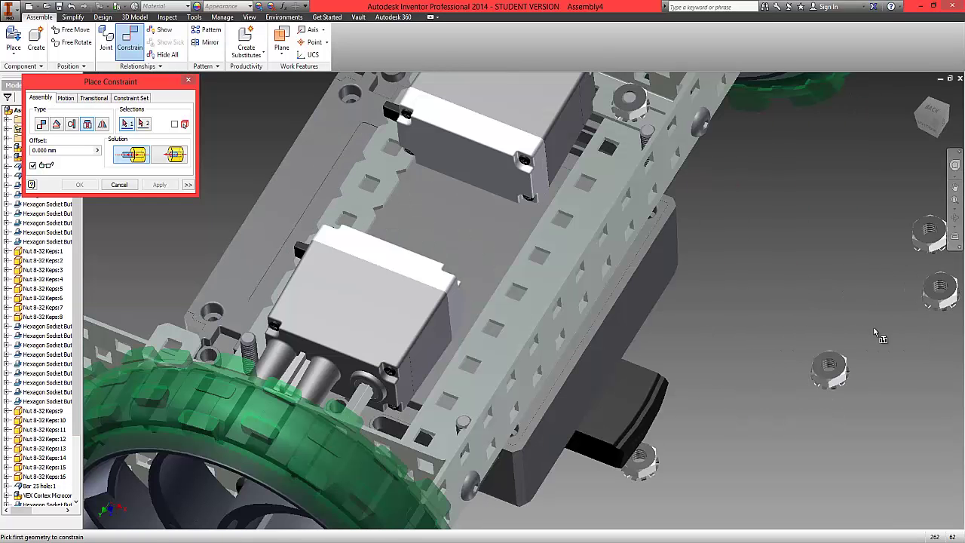
left_click(933, 236)
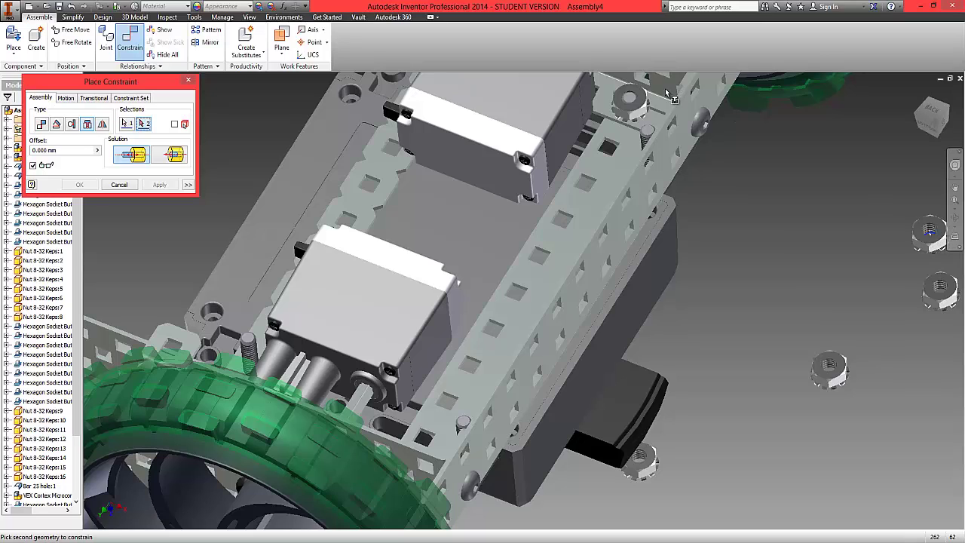
middle_click_drag(435, 233, 127, 116)
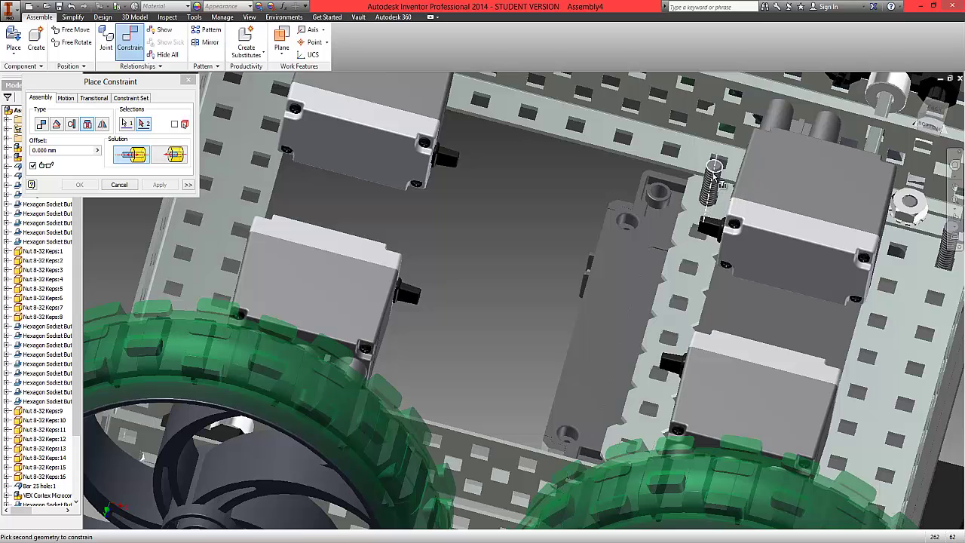
left_click(713, 171)
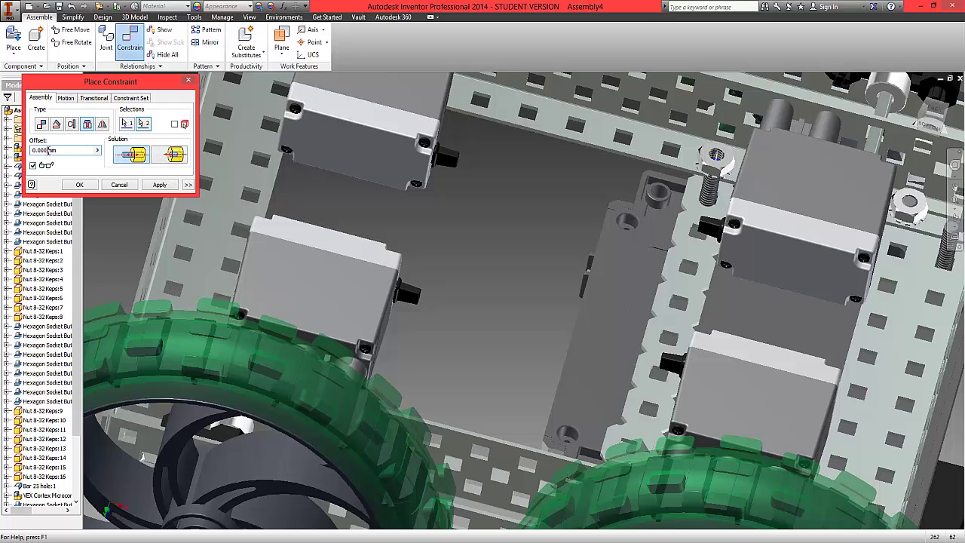
type("-13")
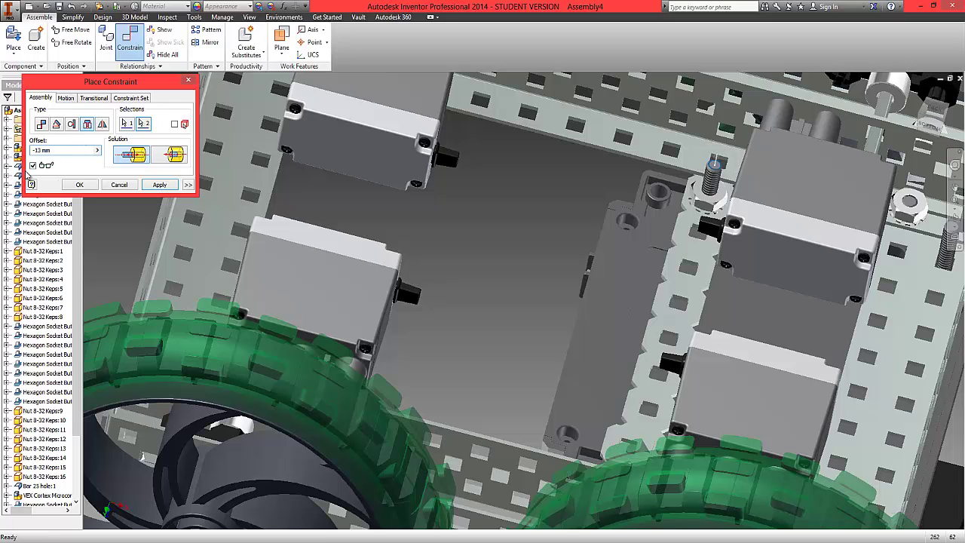
left_click(80, 185)
- Insert a second Keps nut onto the neighbouring screw end protruding through the outer rail, with a -13 mm offset
scroll(483, 302, "up", 3)
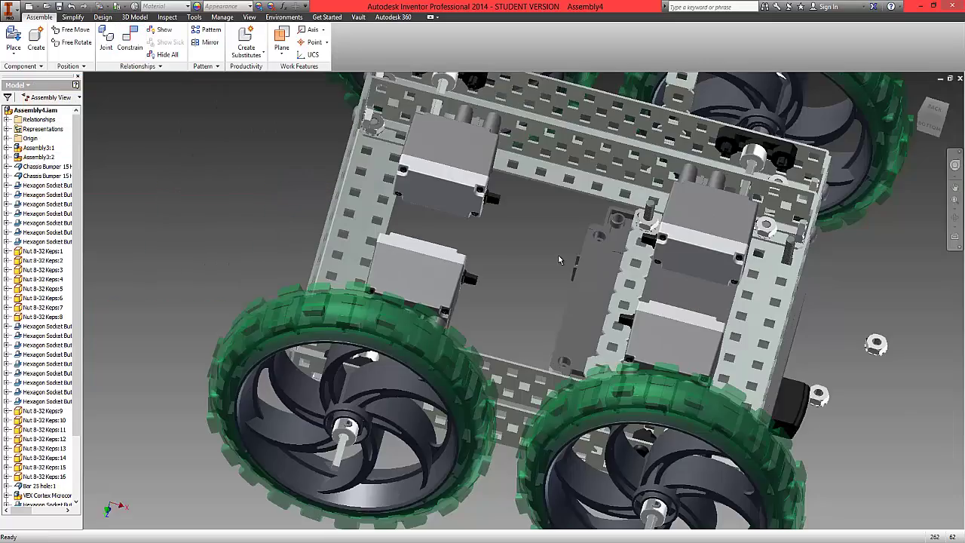
scroll(952, 382, "down", 1)
scroll(952, 382, "down", 4)
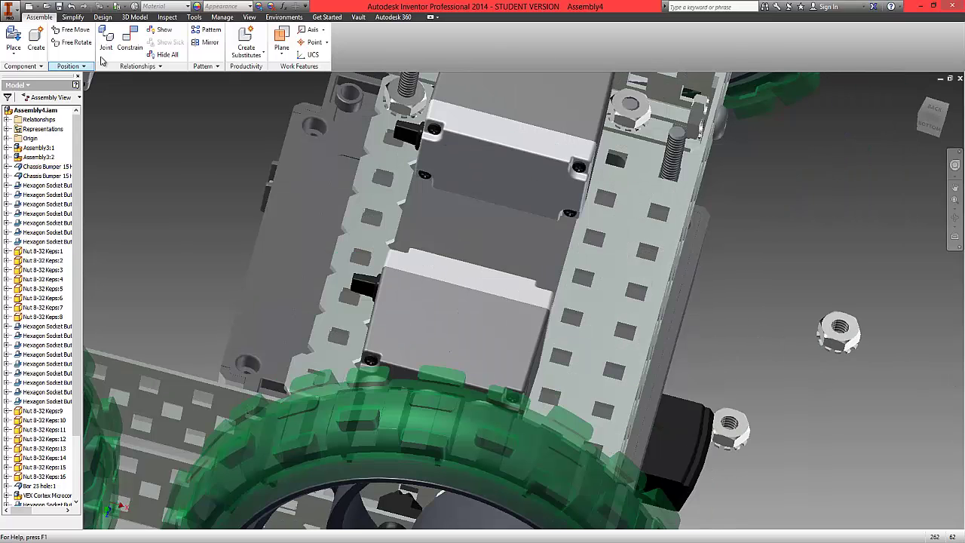
left_click(129, 42)
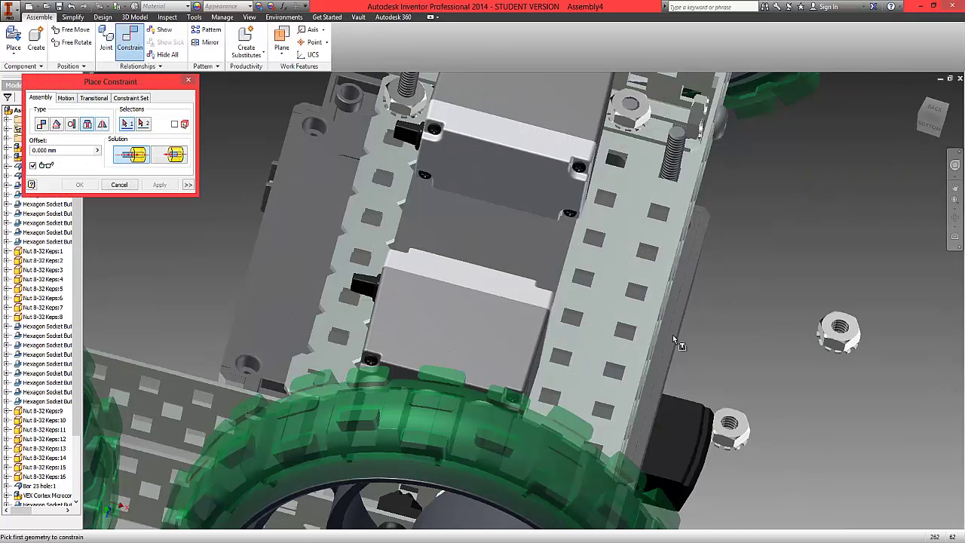
left_click(840, 332)
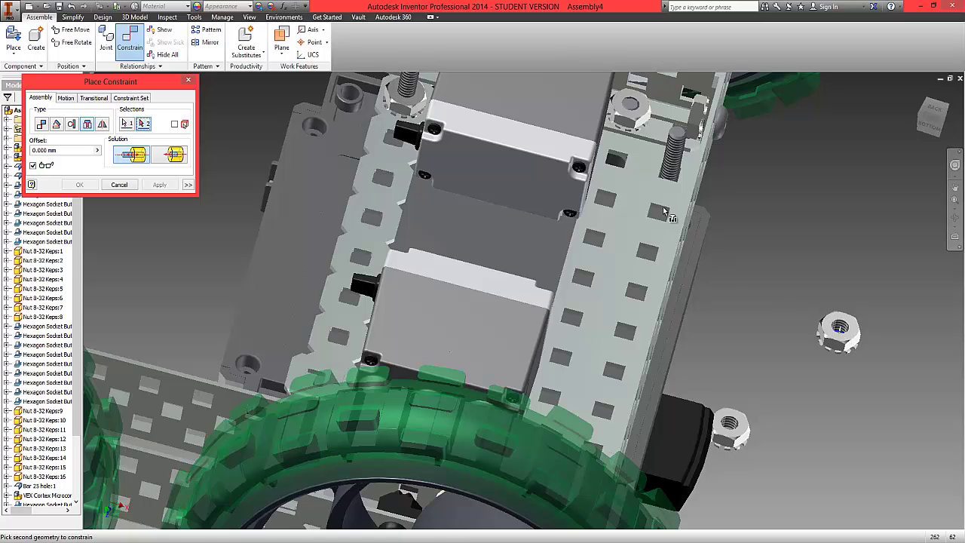
left_click(675, 138)
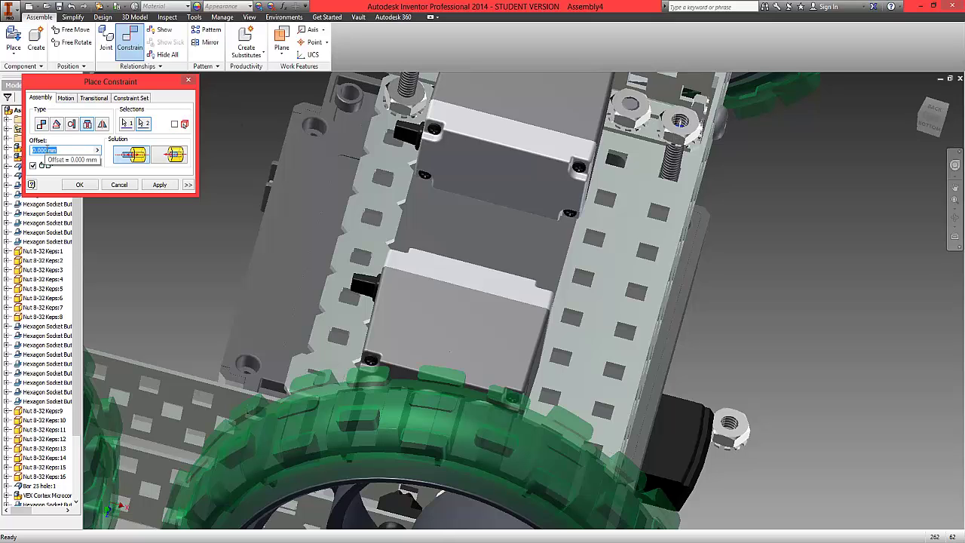
type("-13")
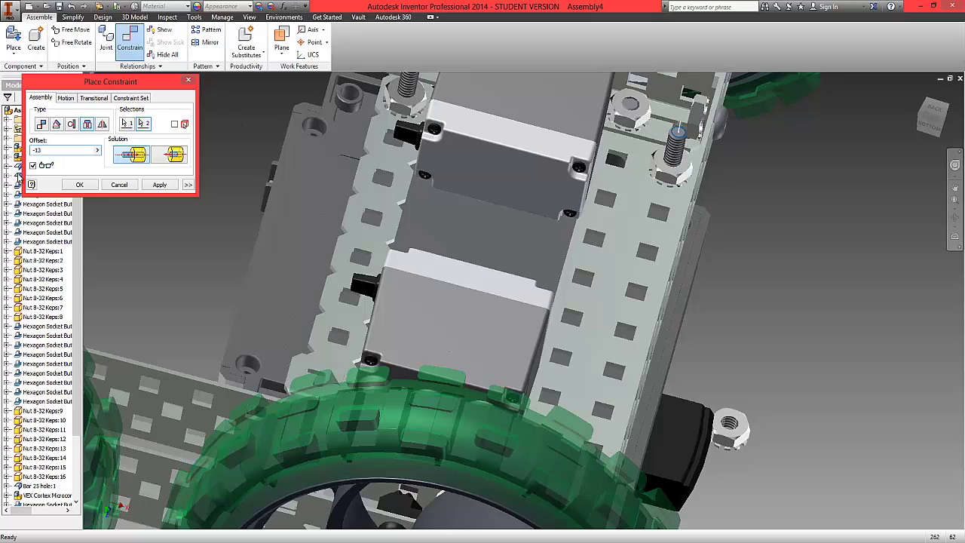
left_click(80, 184)
left_click(955, 187)
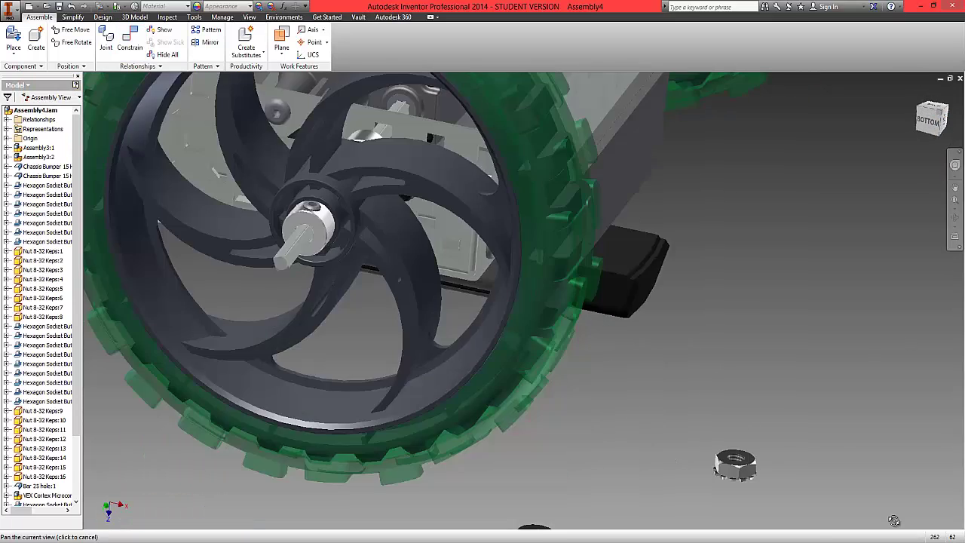
- Move the two loose Keps nuts from beside the wheel to just below the chassis end rail, near the remaining screw ends
middle_click_drag(893, 521, 727, 196, "shift")
middle_click_drag(853, 267, 937, 299)
scroll(713, 178, "down", 3)
scroll(621, 194, "up", 9)
scroll(408, 152, "up", 5)
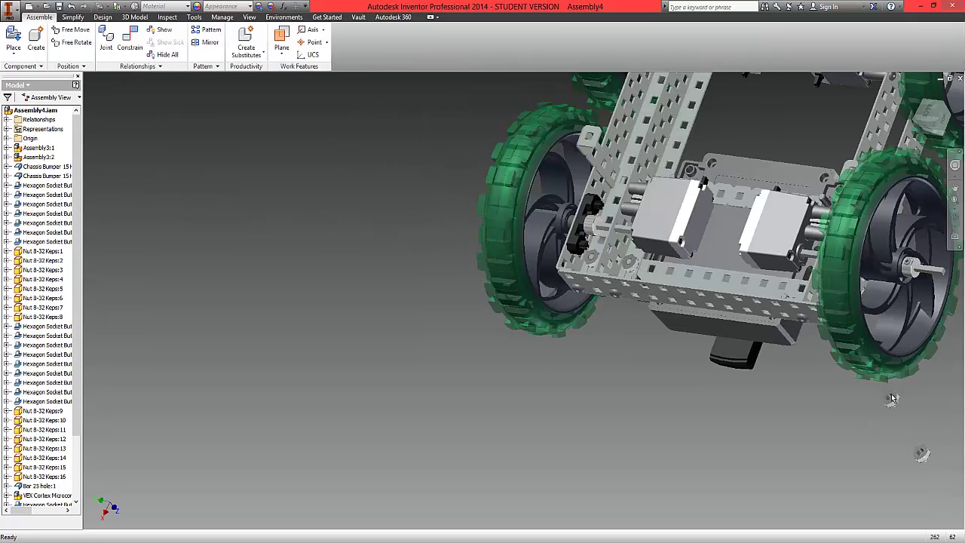
left_click_drag(891, 401, 628, 325)
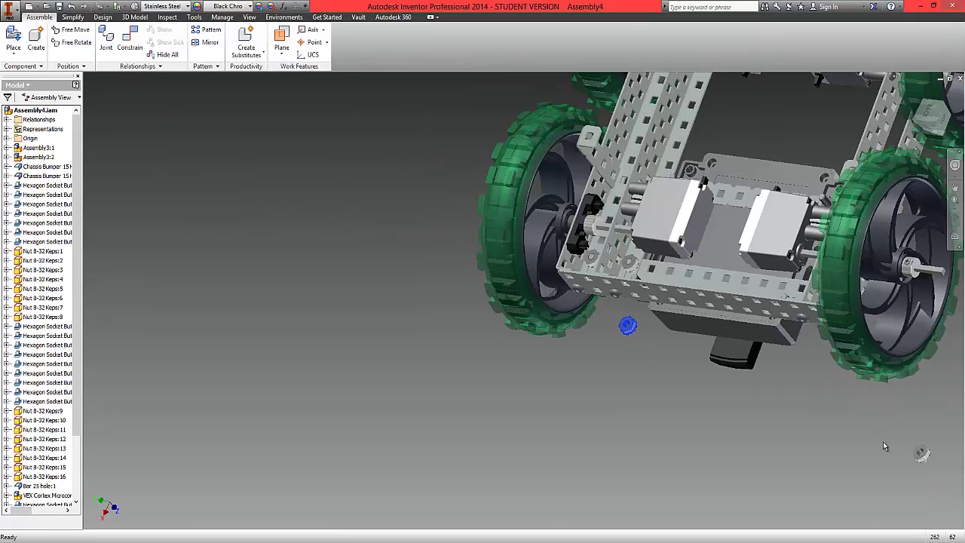
left_click_drag(921, 455, 661, 362)
- Insert the third Keps nut onto the exposed screw end just behind the chassis end rail, with a -13 mm offset
mouse_move(935, 108)
left_mouse_down()
mouse_move(924, 142)
mouse_move(792, 151)
left_mouse_up()
key("Escape")
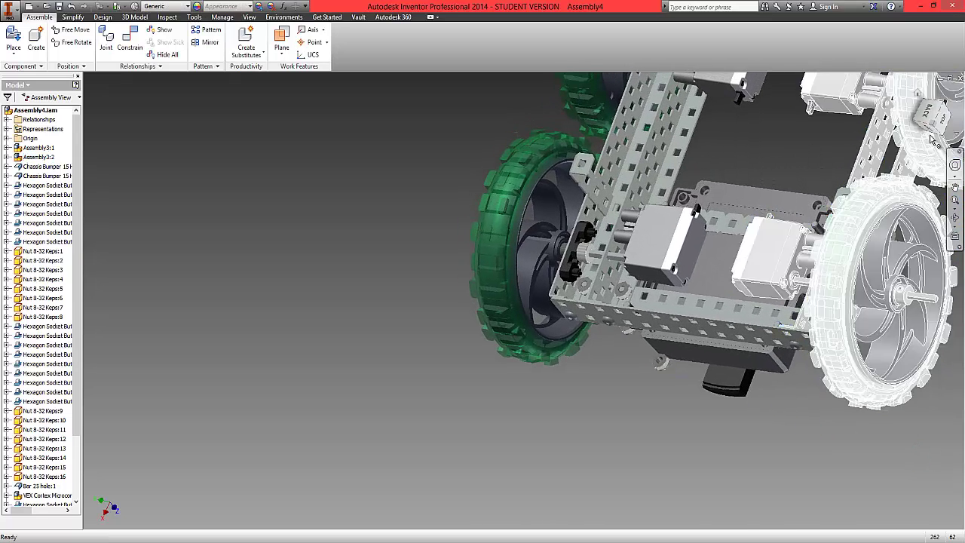
mouse_move(924, 121)
left_mouse_down()
mouse_move(946, 134)
mouse_move(954, 120)
left_mouse_up()
scroll(514, 276, "up", 3)
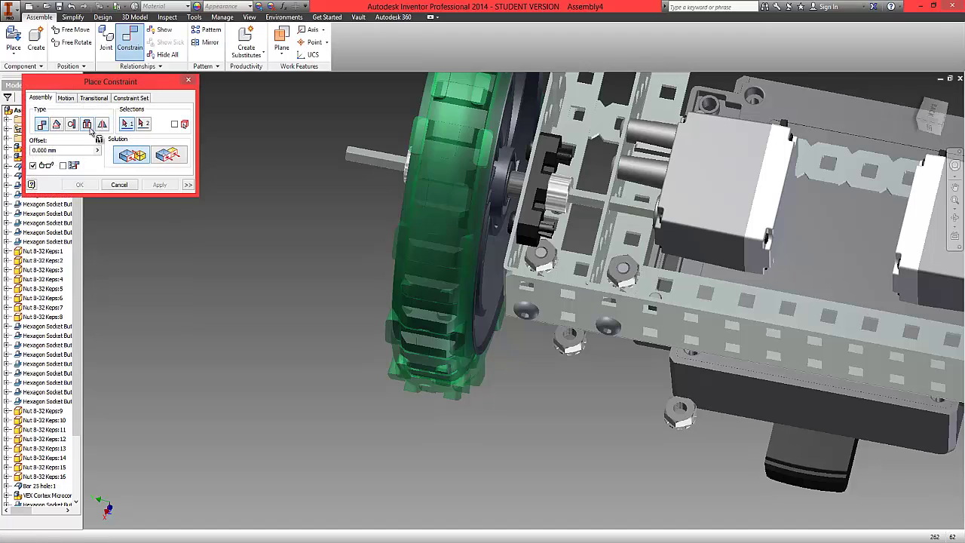
left_click(88, 125)
left_click(680, 408)
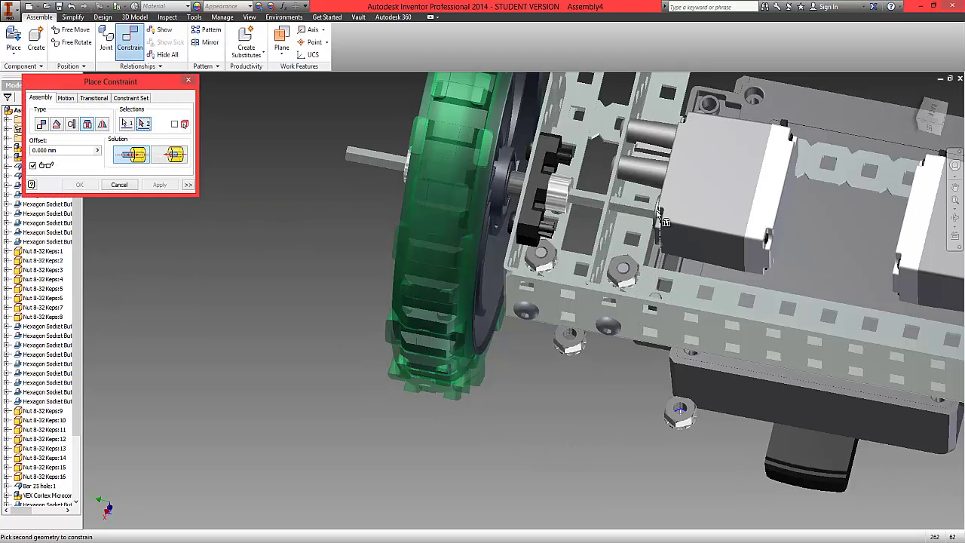
left_click(657, 298)
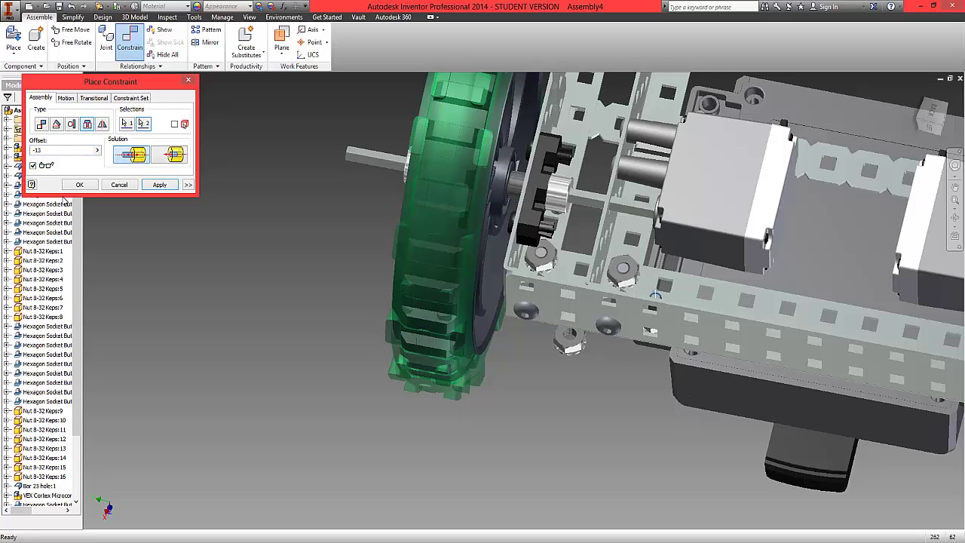
left_click(79, 185)
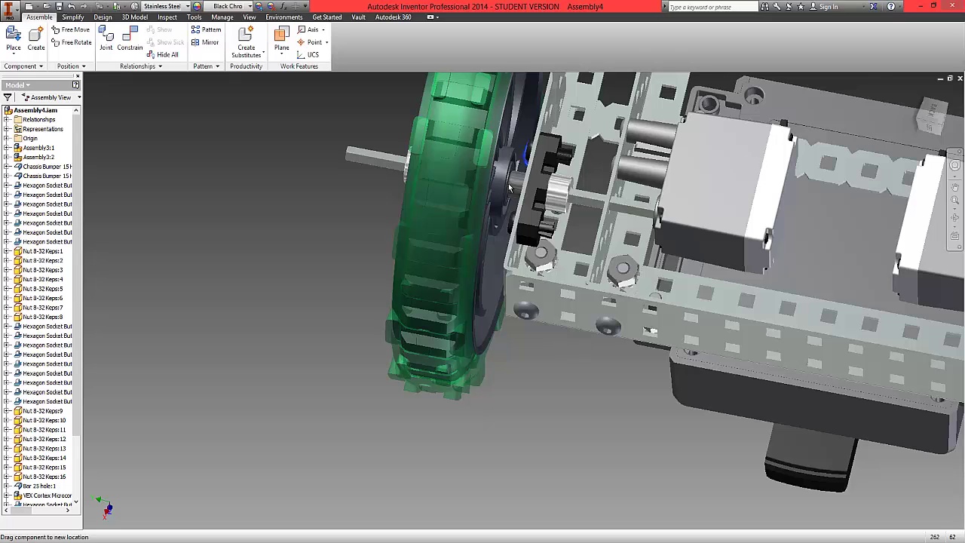
- Insert the fourth Keps nut onto the remaining screw end protruding through the perforated cross bar above the motor, with a -13 mm offset
left_click(131, 42)
left_click(87, 124)
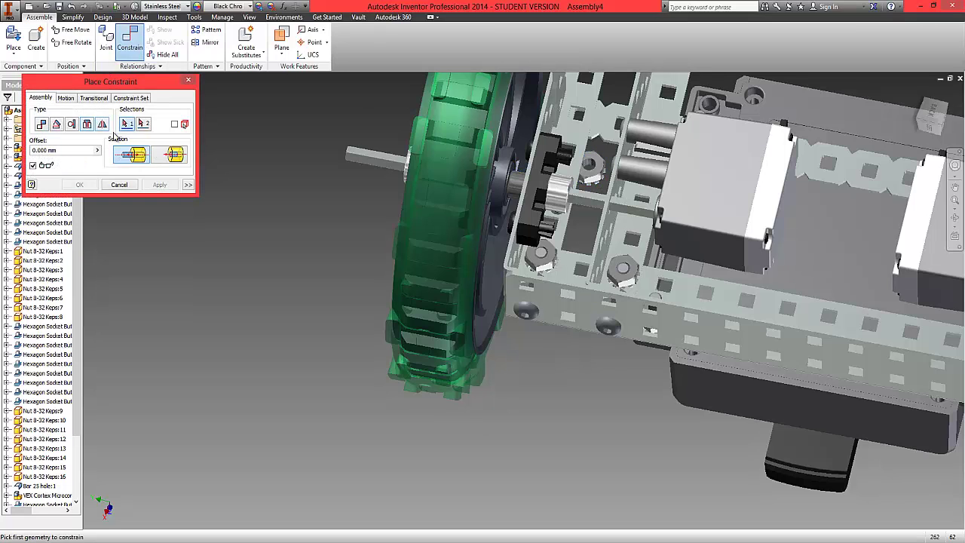
left_click(591, 170)
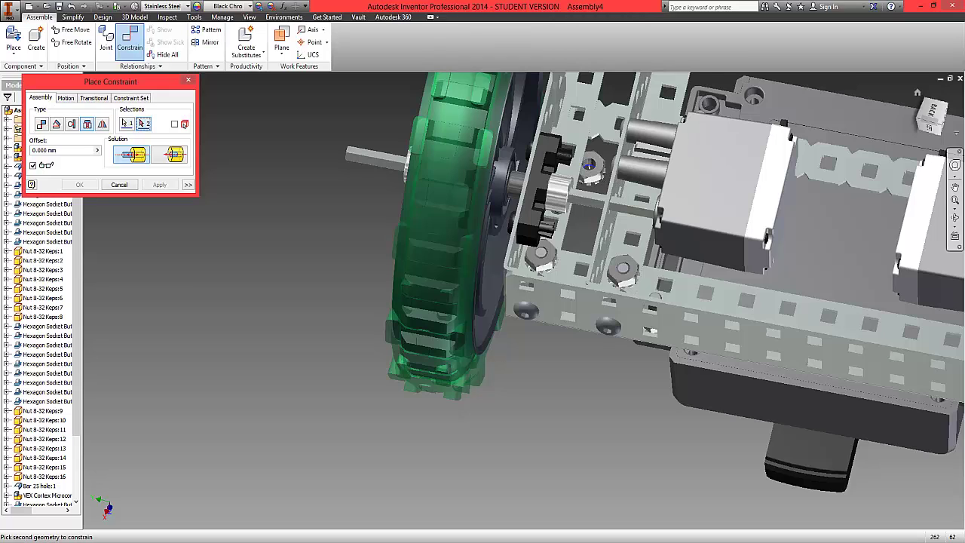
left_click(947, 109)
scroll(620, 377, "down", 5)
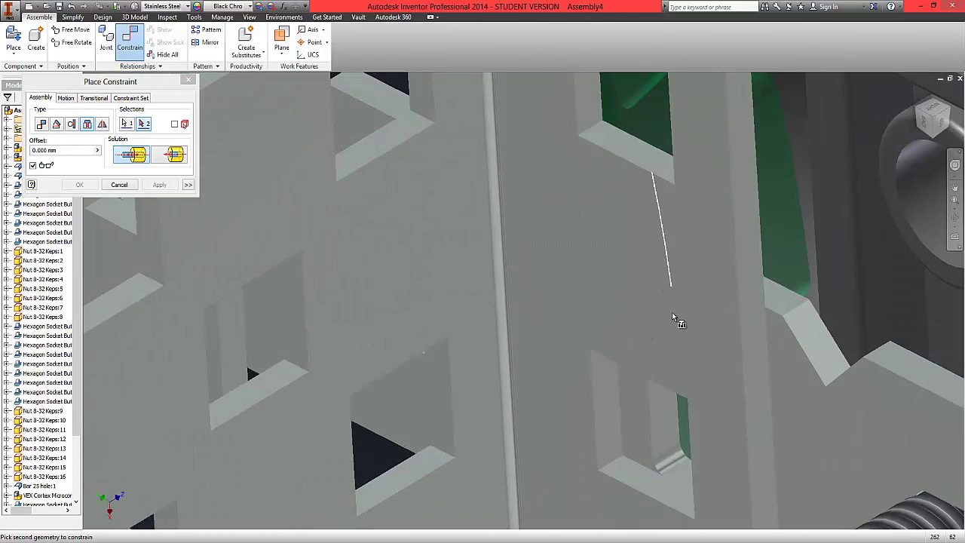
scroll(672, 312, "up", 3)
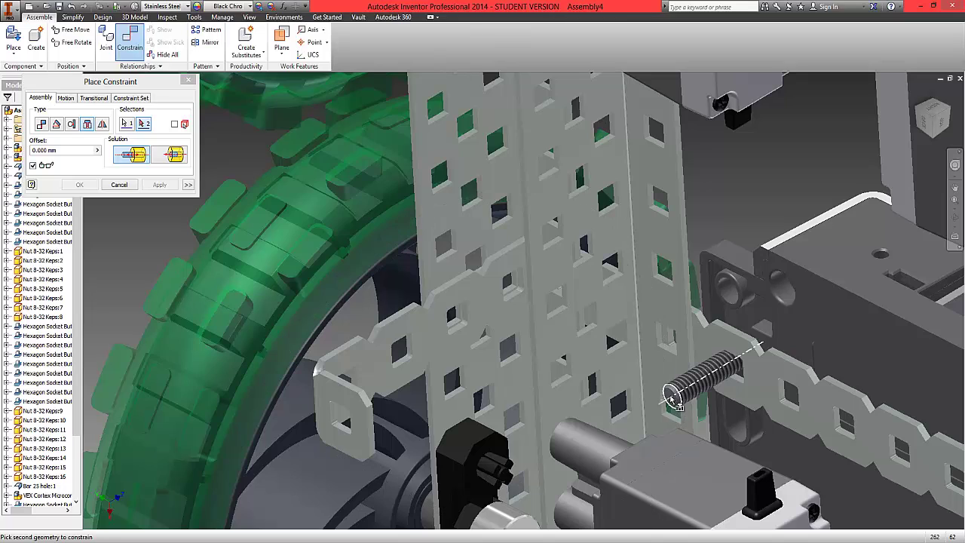
left_click(669, 398)
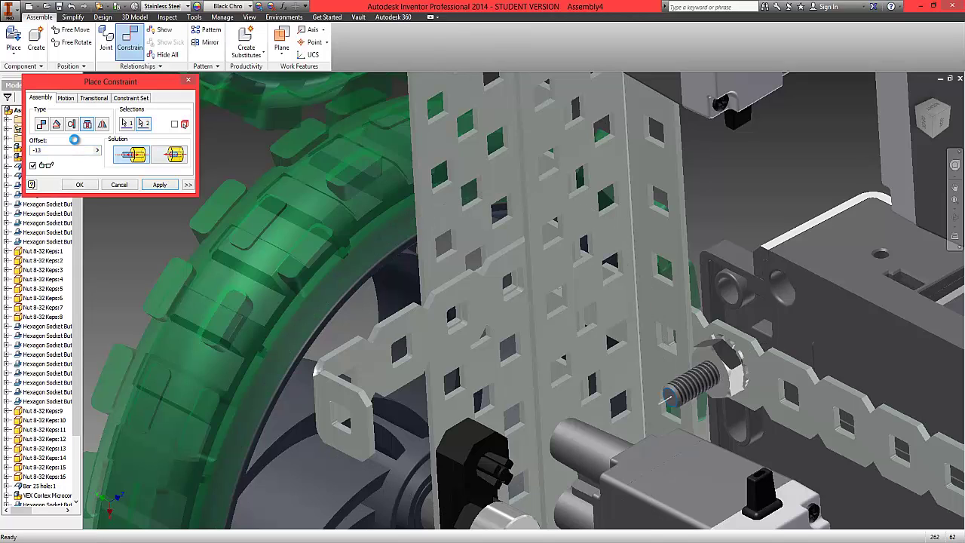
left_click(80, 184)
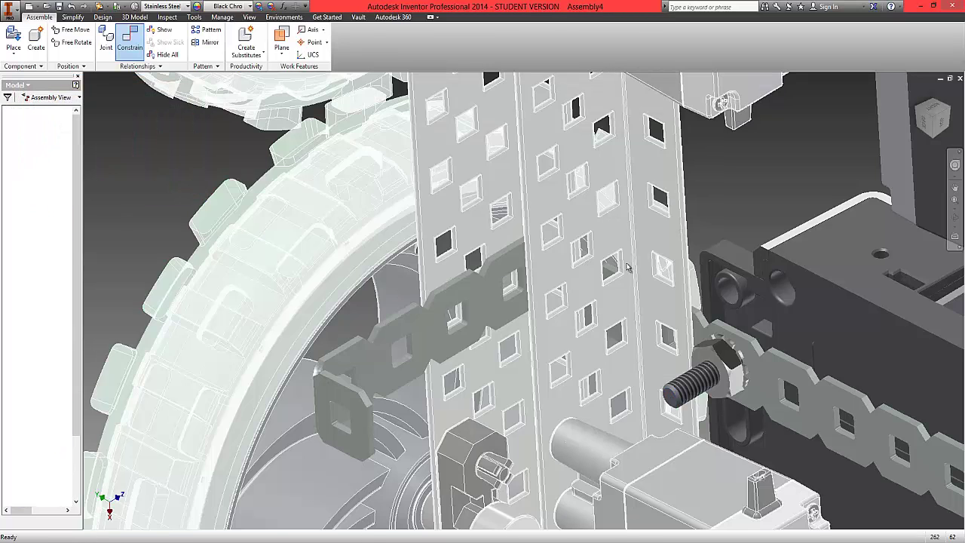
- Examine the whole four-wheeled robot assembly and the mounted Cortex Microcontroller from an isometric view above the chassis
scroll(779, 202, "up", 8)
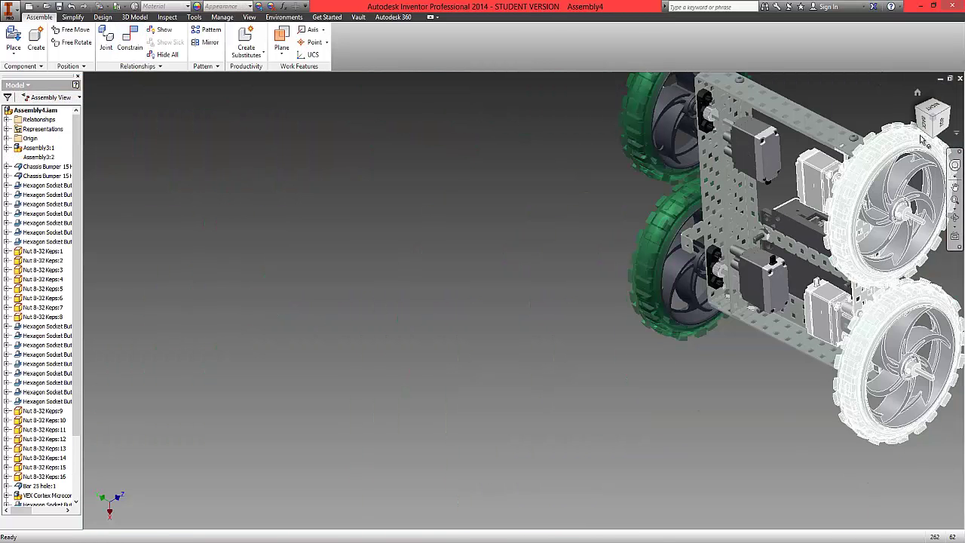
middle_click_drag(934, 120, 936, 123)
mouse_move(935, 121)
left_mouse_down()
mouse_move(898, 173)
mouse_move(807, 193)
mouse_move(840, 95)
mouse_move(889, 205)
left_mouse_up()
mouse_move(889, 206)
middle_mouse_down("shift")
mouse_move(747, 157)
mouse_move(505, 316)
mouse_move(498, 311)
mouse_move(607, 163)
middle_mouse_up("shift")
key("Escape")
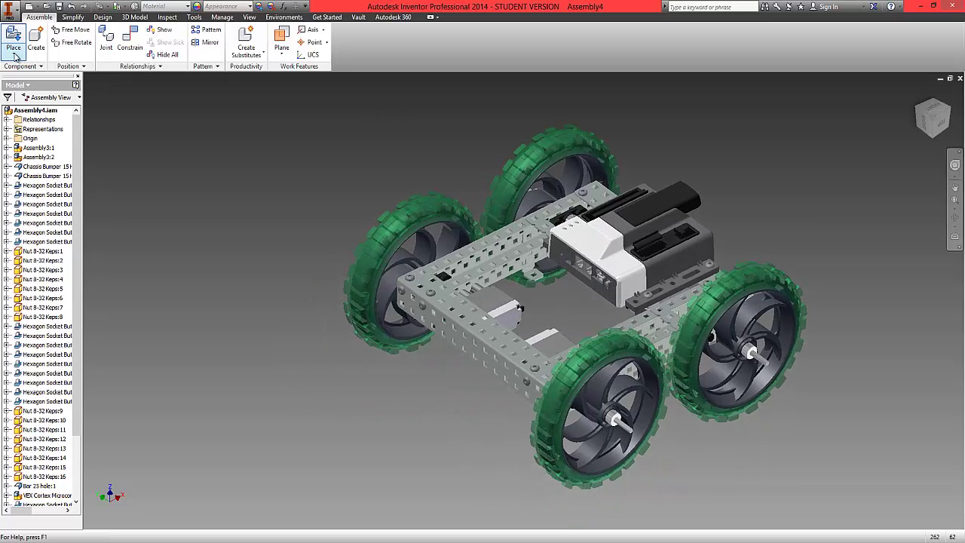
left_click(15, 55)
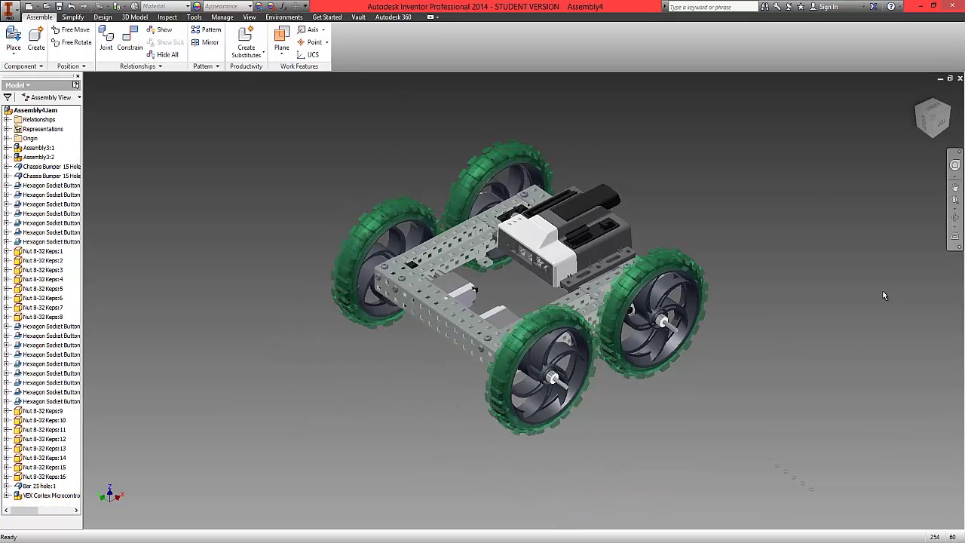
left_click(532, 393)
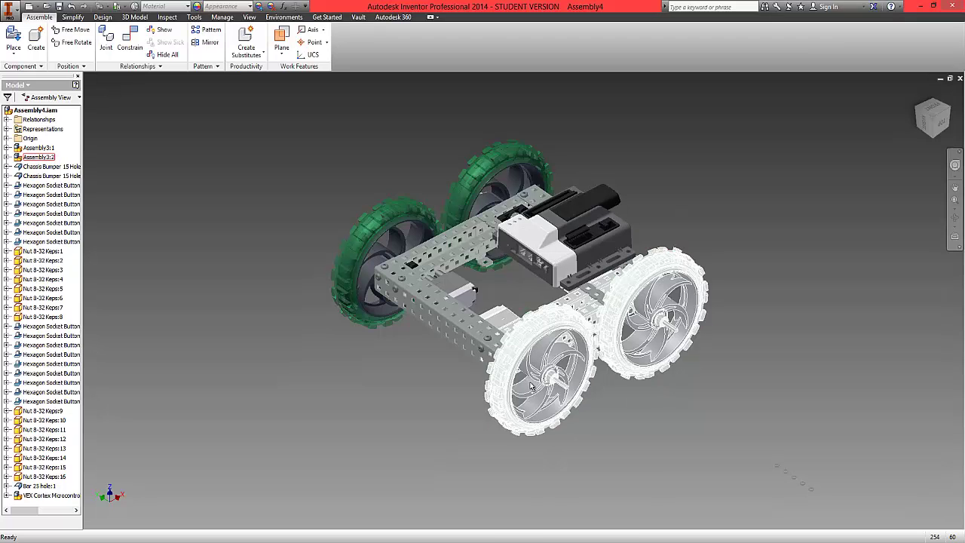
left_click(418, 403)
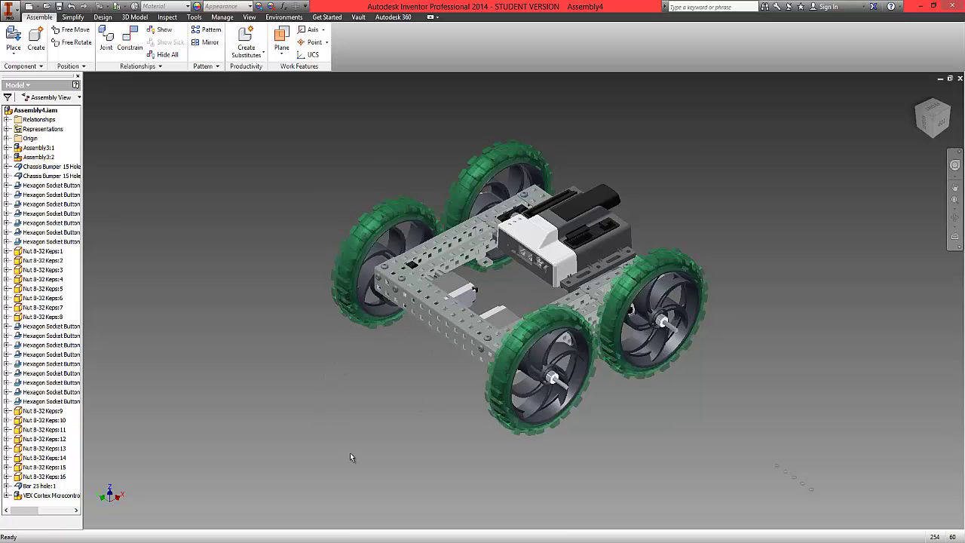